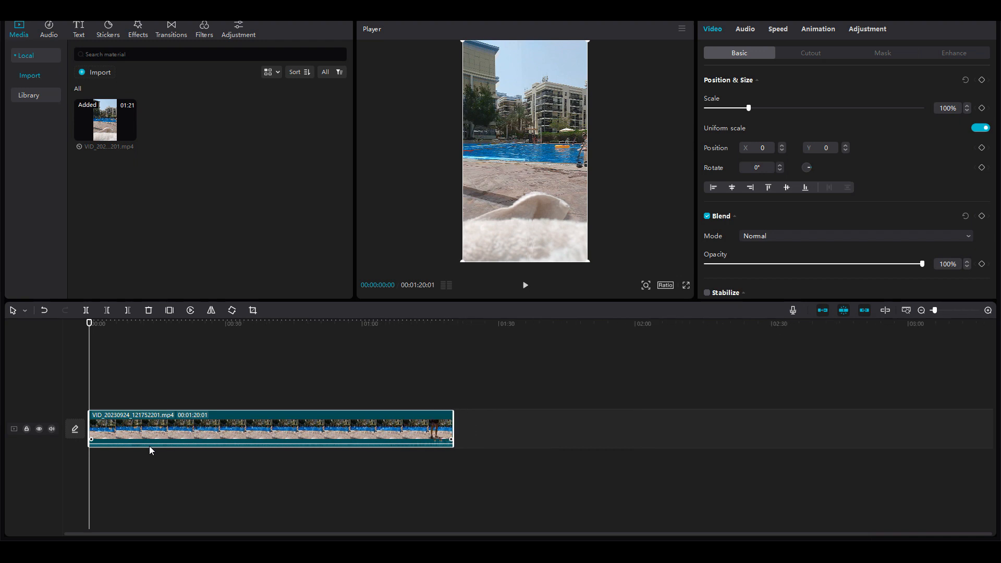
Split the clip at about 13 seconds and delete the opening segment.
{"action": "scroll", "coordinate": [149, 446], "scroll_direction": "up", "scroll_amount": 4}
{"action": "scroll", "coordinate": [149, 446], "scroll_direction": "down", "scroll_amount": 3}
{"action": "scroll", "coordinate": [149, 446], "scroll_direction": "up", "scroll_amount": 1}
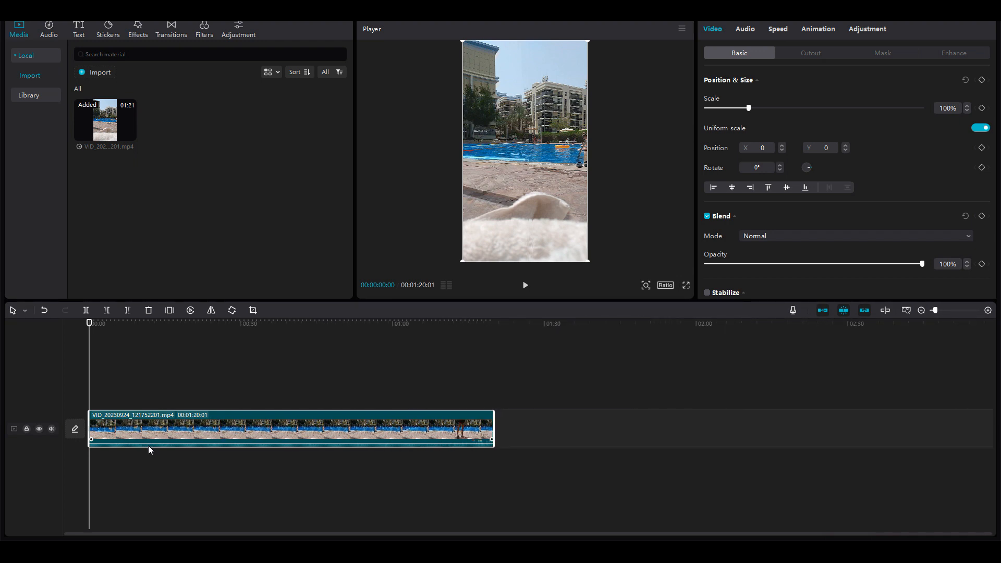
{"action": "scroll", "coordinate": [148, 445], "scroll_direction": "up", "scroll_amount": 5}
{"action": "scroll", "coordinate": [148, 446], "scroll_direction": "down", "scroll_amount": 5}
{"action": "scroll", "coordinate": [148, 445], "scroll_direction": "up", "scroll_amount": 1}
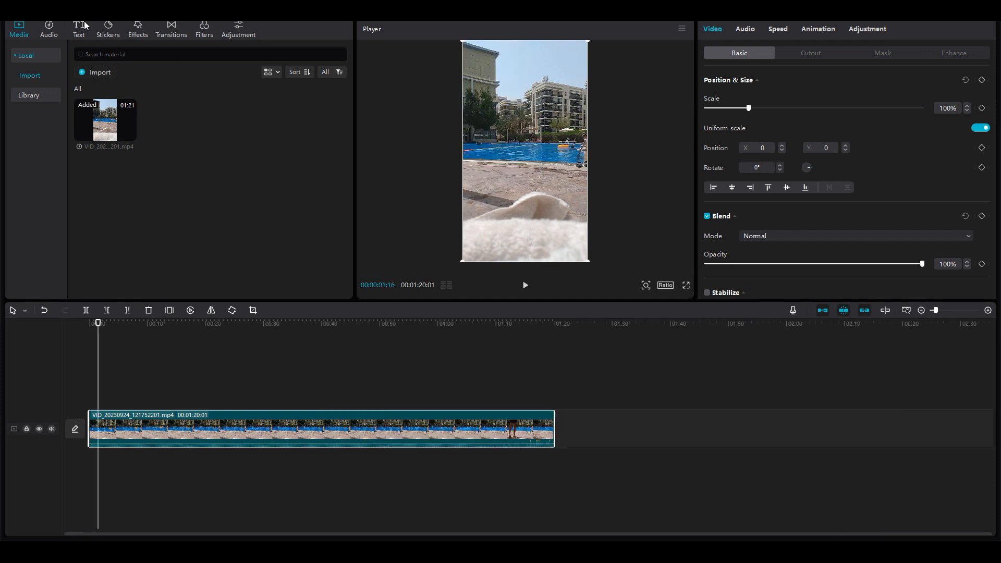
{"action": "left_click_drag", "start_coordinate": [98, 324], "coordinate": [169, 364]}
{"action": "key", "text": "ctrl+b"}
{"action": "left_click", "coordinate": [161, 426]}
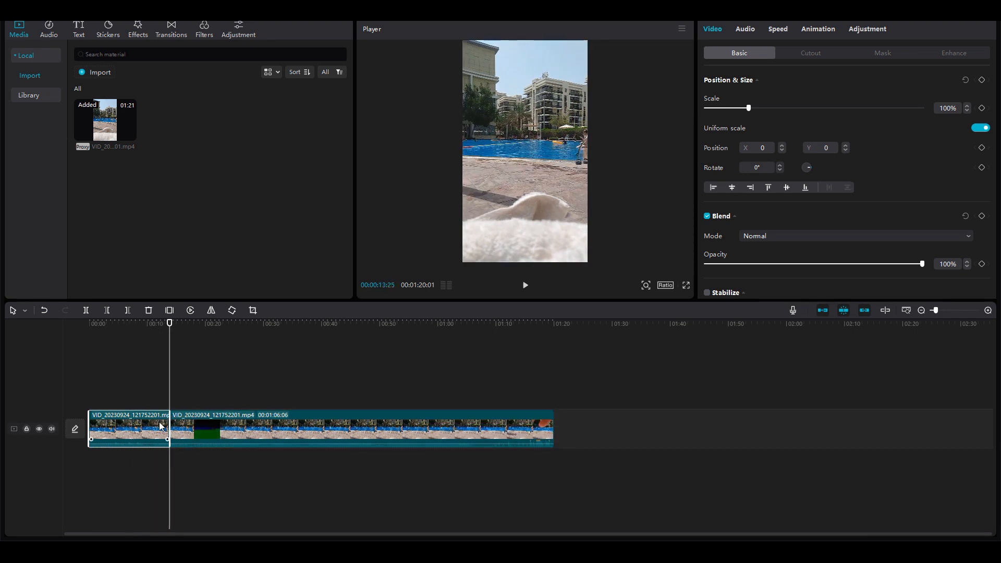
{"action": "key", "text": "Delete"}
Split the clip at about 2 seconds and play back from there.
{"action": "left_click_drag", "start_coordinate": [108, 332], "coordinate": [73, 319]}
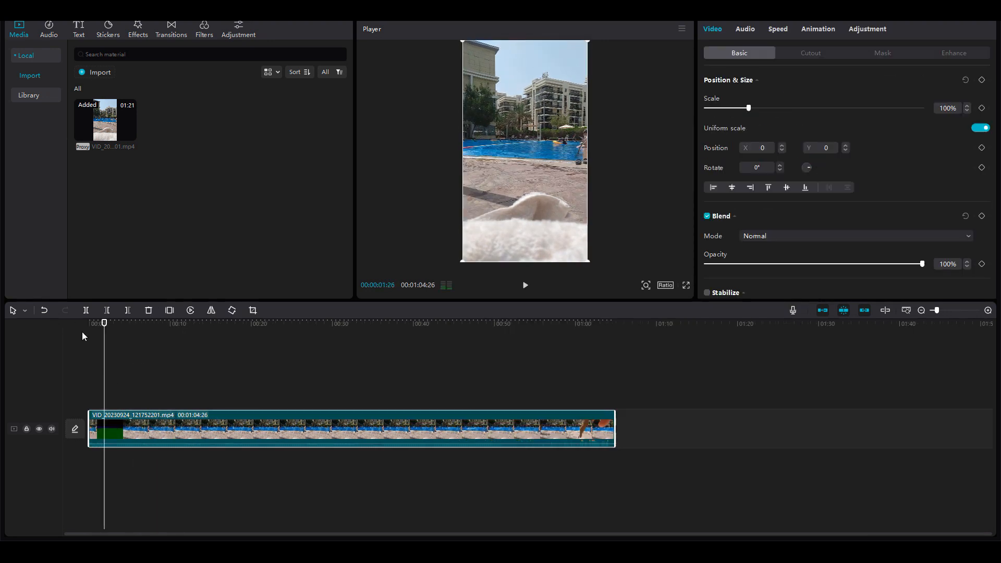
{"action": "key", "text": "ctrl+b"}
{"action": "left_click", "coordinate": [121, 428]}
{"action": "left_click_drag", "start_coordinate": [111, 424], "coordinate": [118, 427]}
{"action": "key", "text": "space"}
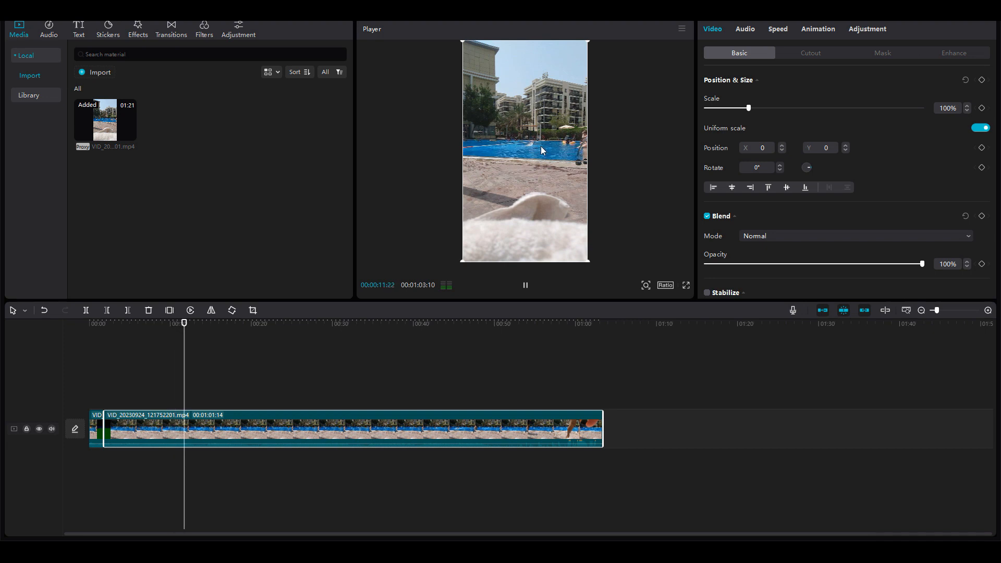
Split the clip at about 12 seconds and trim away the start of the following segment.
{"action": "key", "text": "space"}
{"action": "key", "text": "ctrl+b"}
{"action": "left_click_drag", "start_coordinate": [210, 427], "coordinate": [358, 429]}
{"action": "key", "text": "space"}
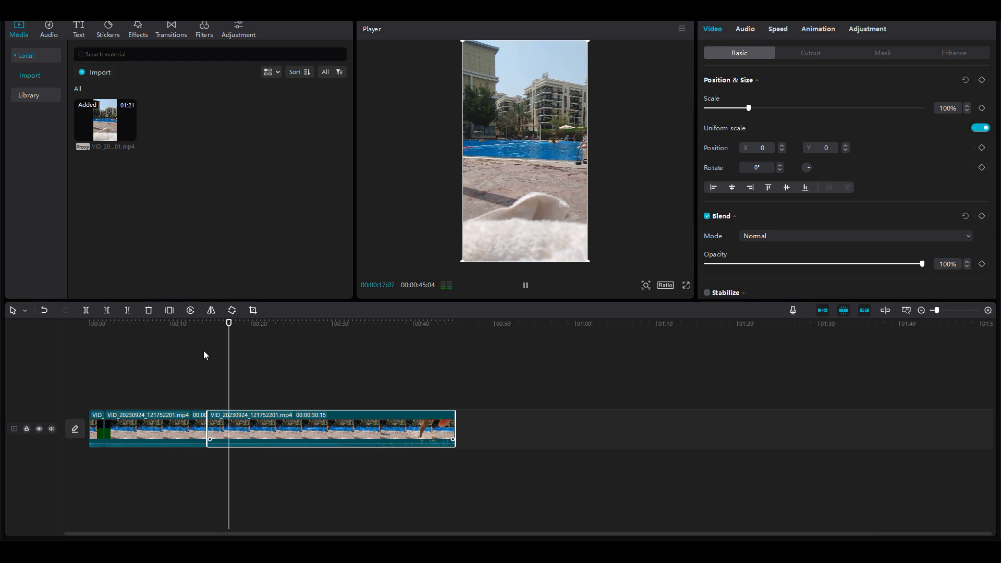
{"action": "left_click_drag", "start_coordinate": [207, 433], "coordinate": [263, 434]}
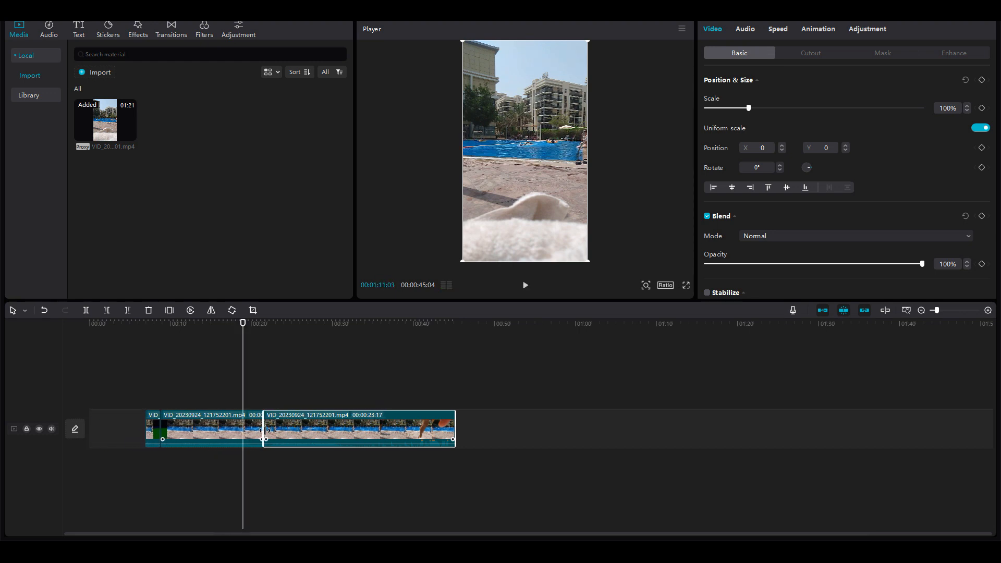
{"action": "key", "text": "space"}
Move the playhead and play back the edited sequence.
{"action": "left_click", "coordinate": [193, 323]}
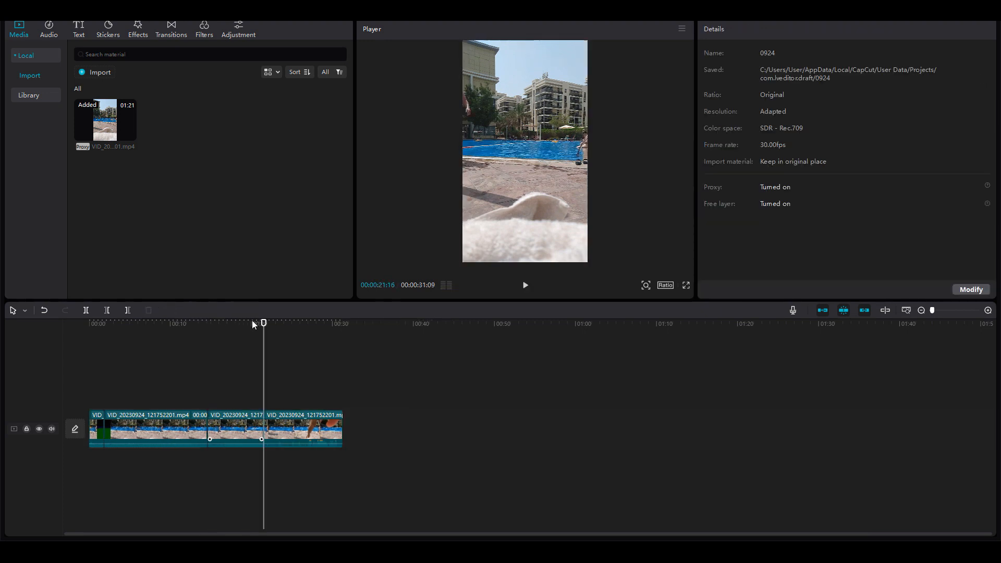
{"action": "left_click", "coordinate": [252, 322]}
{"action": "key", "text": "space"}
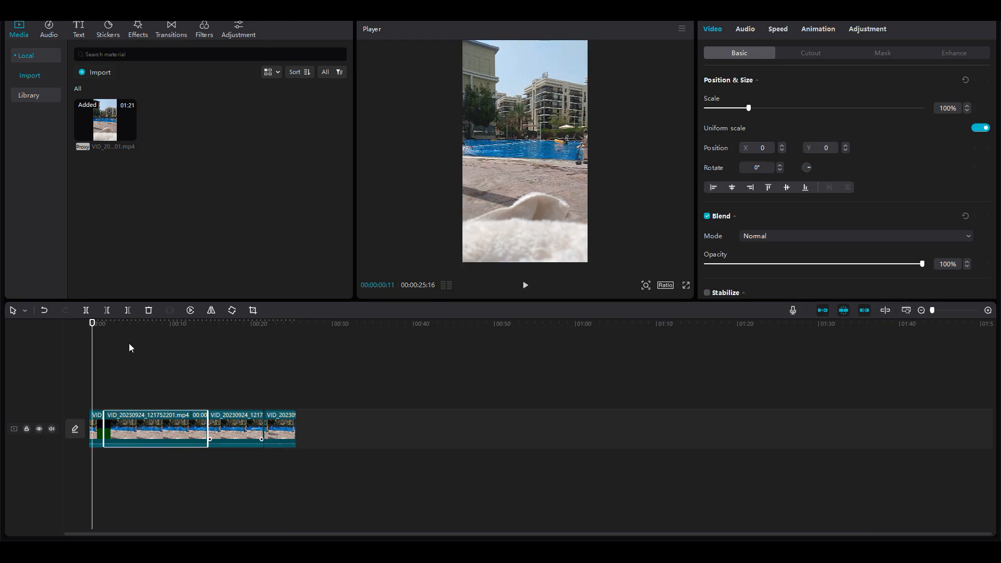
Apply the Montage speed curve to the second clip and preview it.
{"action": "left_click", "coordinate": [120, 324]}
{"action": "left_click", "coordinate": [747, 30]}
{"action": "left_click", "coordinate": [781, 32]}
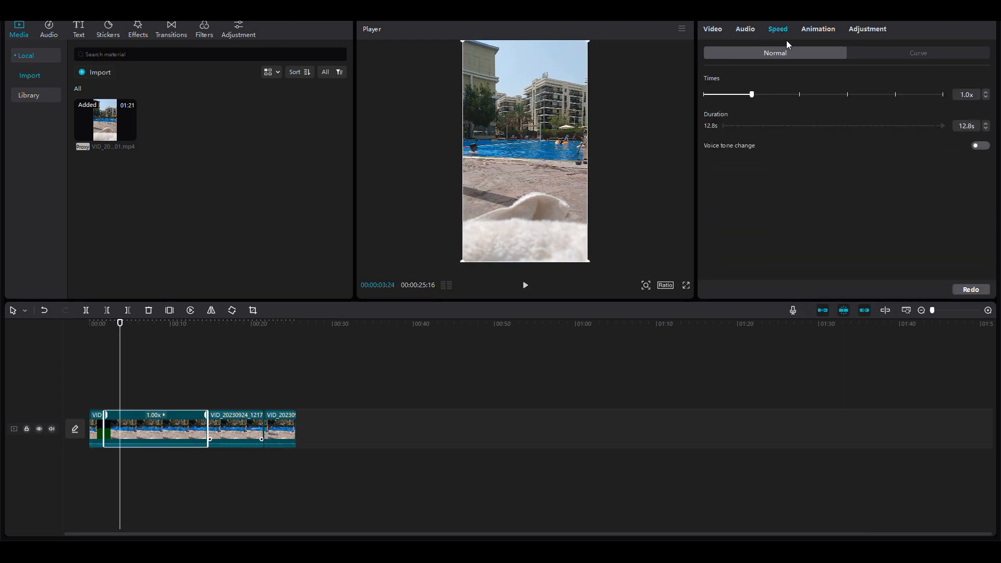
{"action": "left_click", "coordinate": [886, 51]}
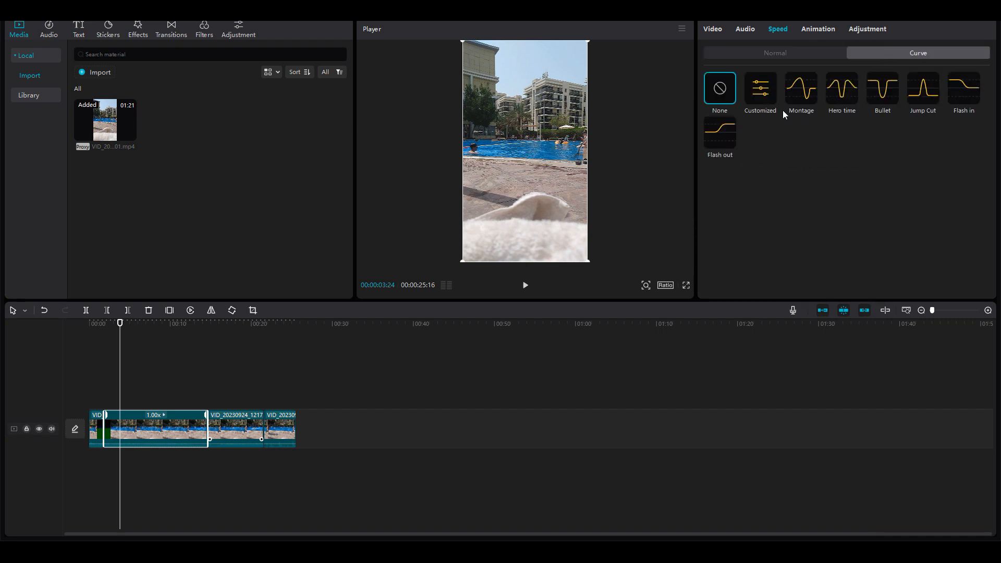
{"action": "left_click", "coordinate": [802, 88]}
{"action": "key", "text": "space"}
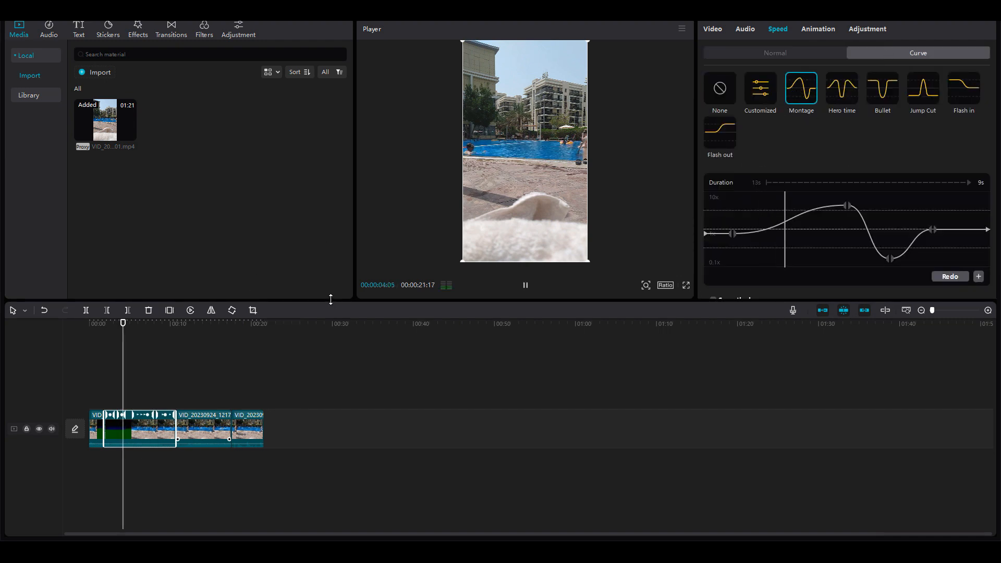
{"action": "key", "text": "space"}
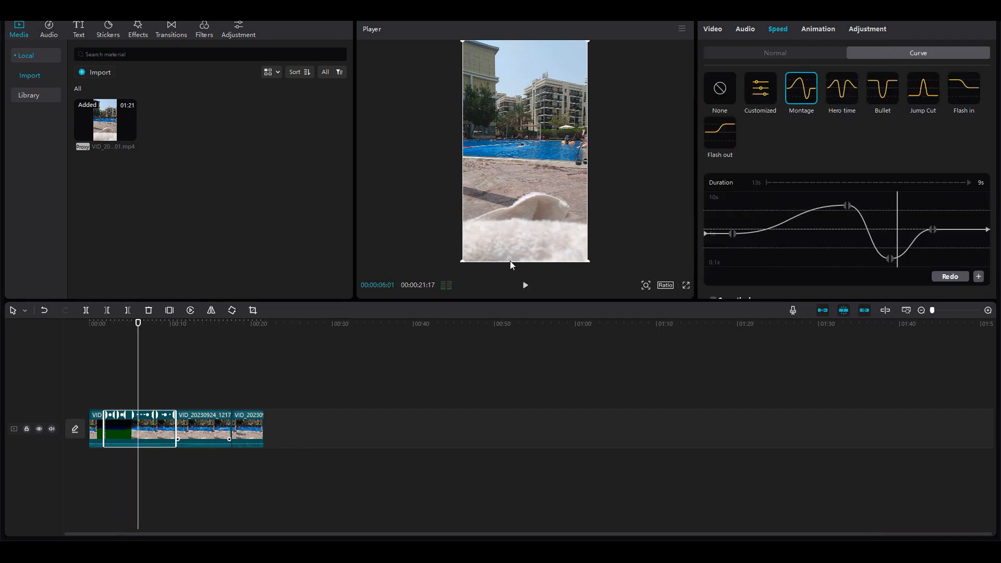
Switch the second clip to normal speed at 1.3x.
{"action": "left_click", "coordinate": [780, 53]}
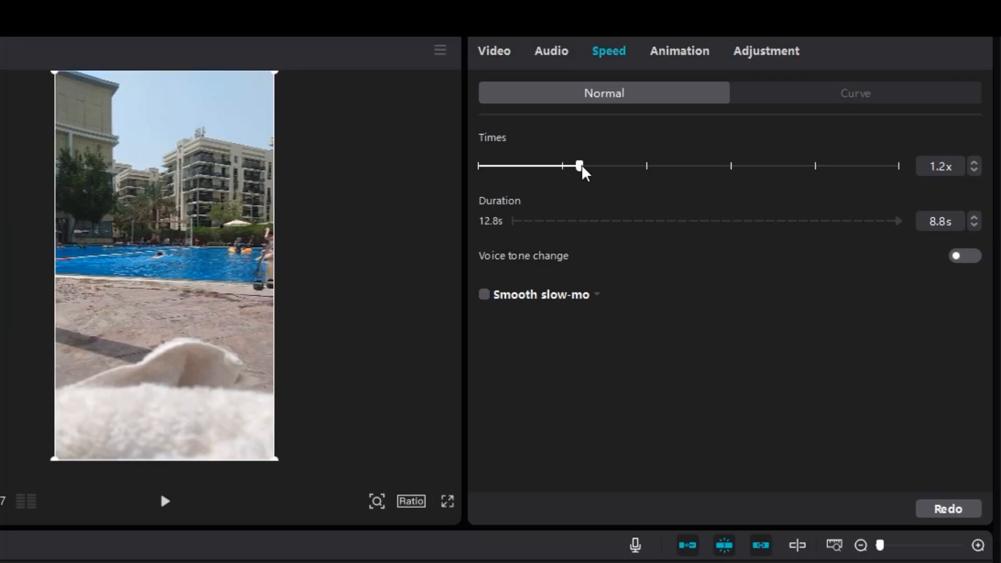
{"action": "left_click_drag", "start_coordinate": [582, 166], "coordinate": [590, 167]}
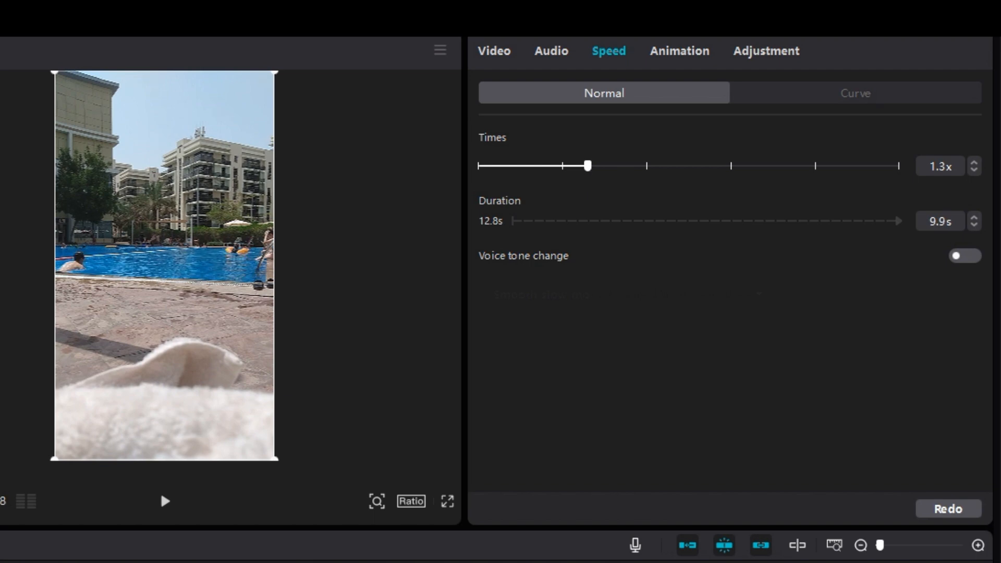
Set the next clip's speed to 1.3x and play it back.
{"action": "left_click", "coordinate": [163, 498]}
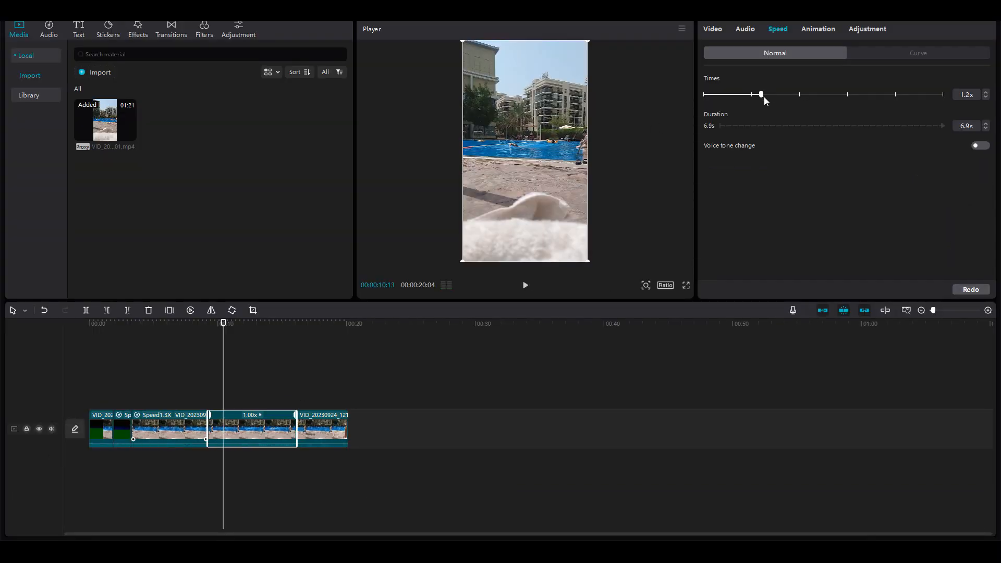
{"action": "left_click_drag", "start_coordinate": [764, 97], "coordinate": [768, 98]}
{"action": "key", "text": "space"}
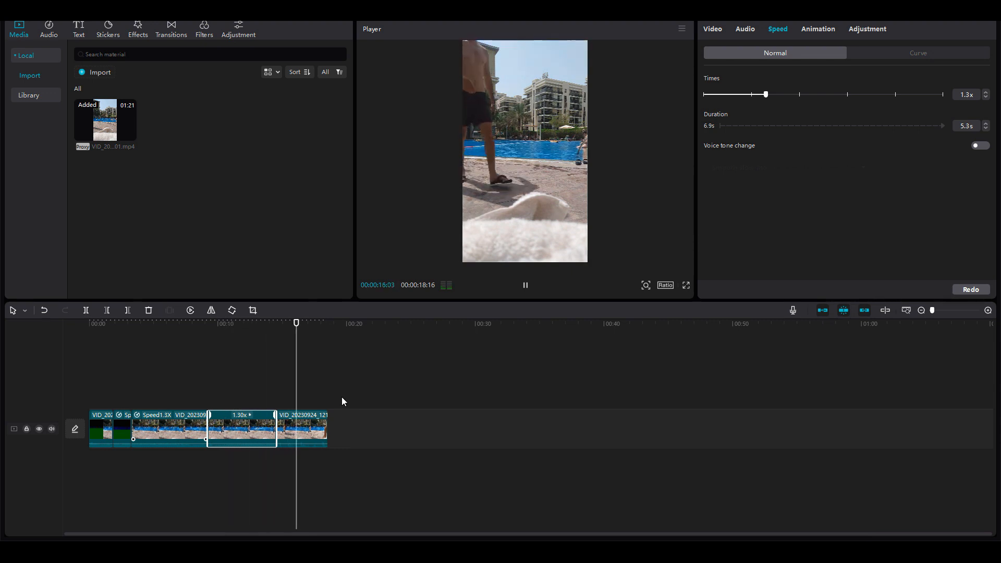
Trim the end of the last clip and select the short second clip.
{"action": "left_click_drag", "start_coordinate": [327, 426], "coordinate": [308, 426]}
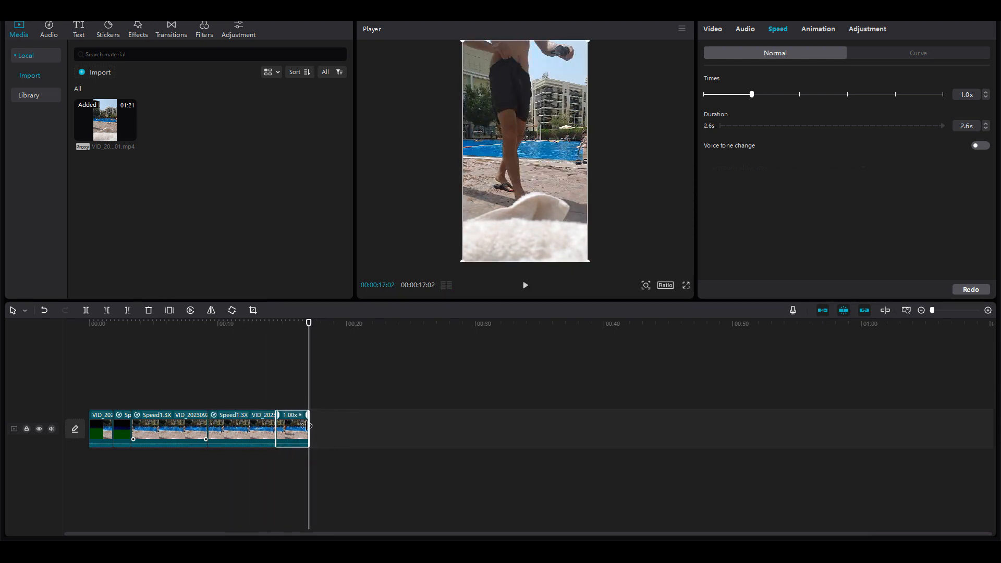
{"action": "left_click", "coordinate": [124, 324]}
{"action": "left_click_drag", "start_coordinate": [367, 433], "coordinate": [98, 432]}
{"action": "left_click", "coordinate": [113, 411]}
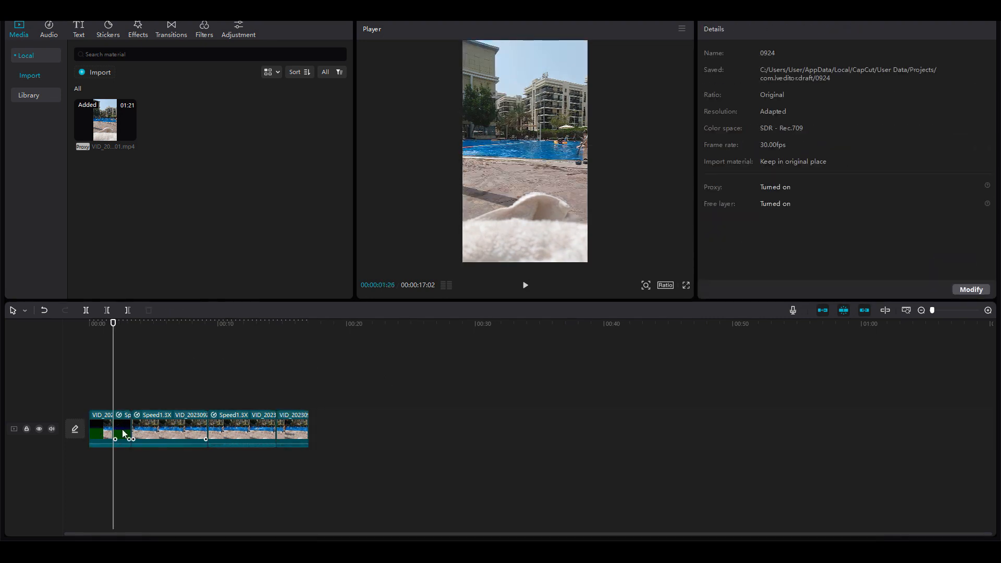
{"action": "left_click", "coordinate": [119, 432]}
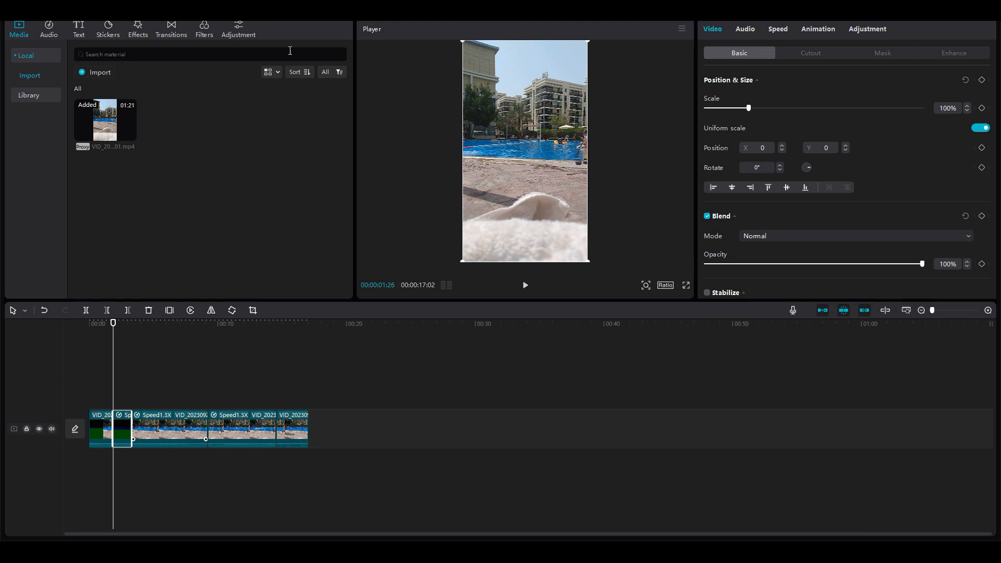
Add a Radial Blur transition between the first two clips.
{"action": "left_click", "coordinate": [175, 24]}
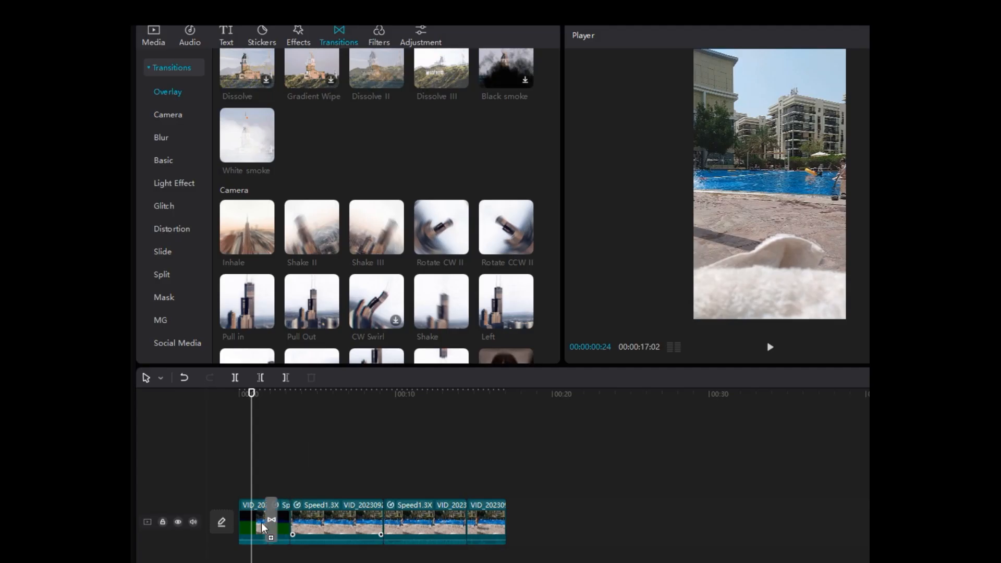
{"action": "left_click", "coordinate": [263, 525]}
{"action": "key", "text": "space"}
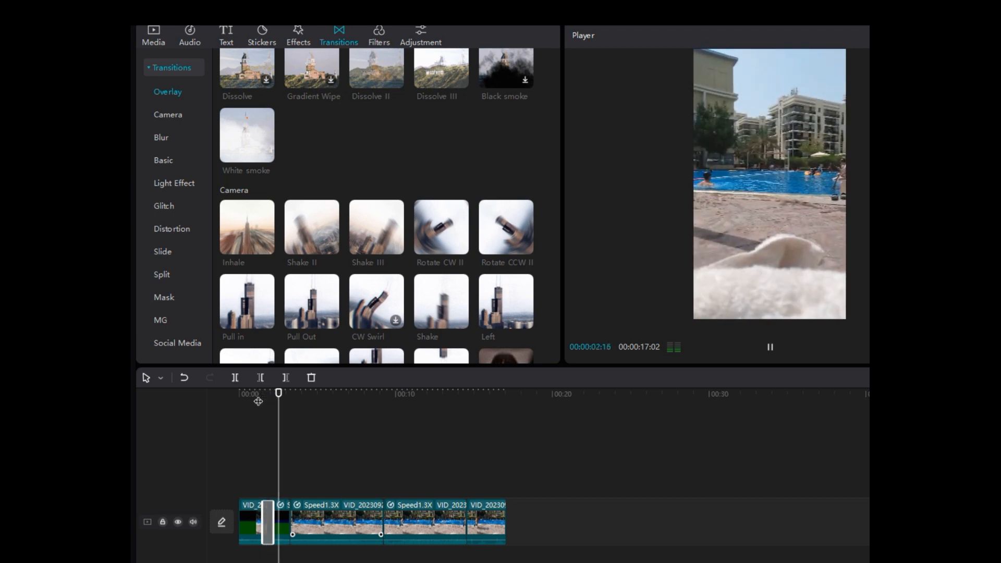
{"action": "left_click", "coordinate": [247, 395]}
{"action": "key", "text": "space"}
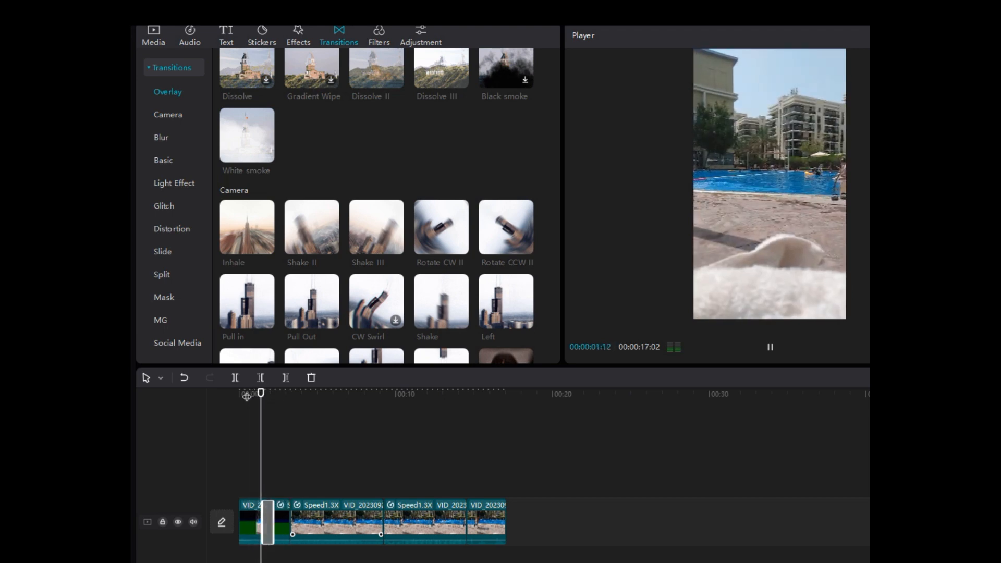
{"action": "key", "text": "space"}
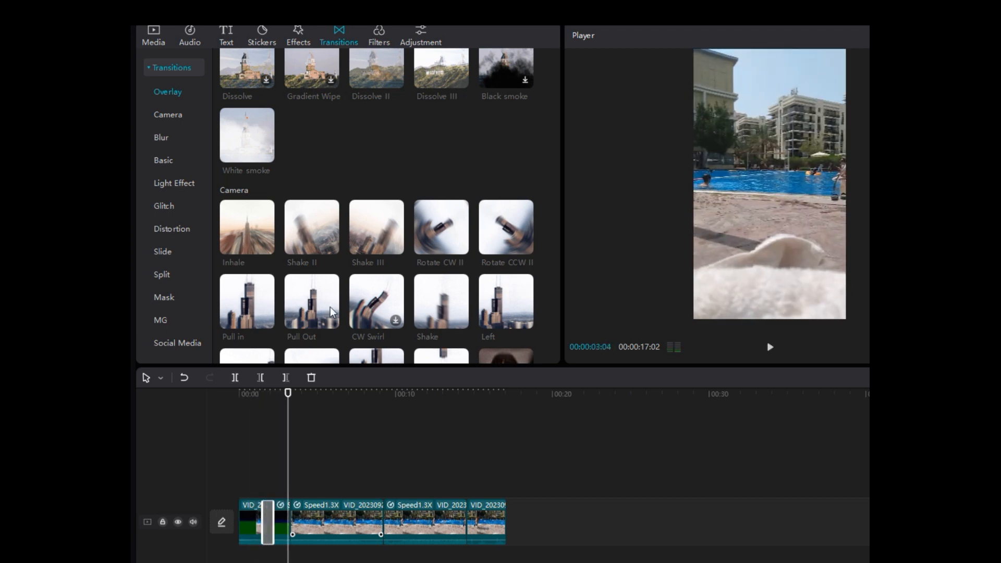
{"action": "scroll", "coordinate": [351, 279], "scroll_direction": "down", "scroll_amount": 3}
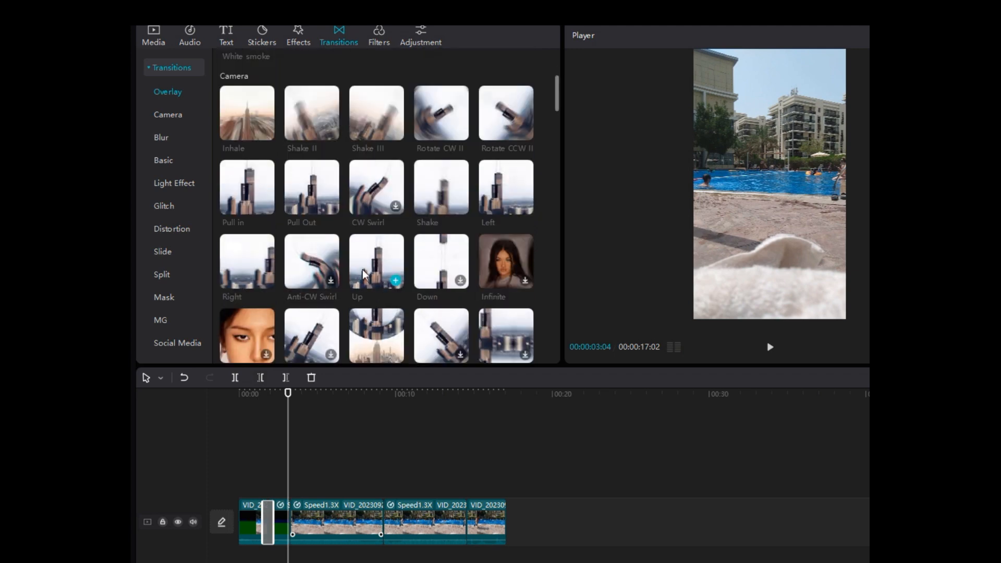
{"action": "scroll", "coordinate": [376, 262], "scroll_direction": "down", "scroll_amount": 6}
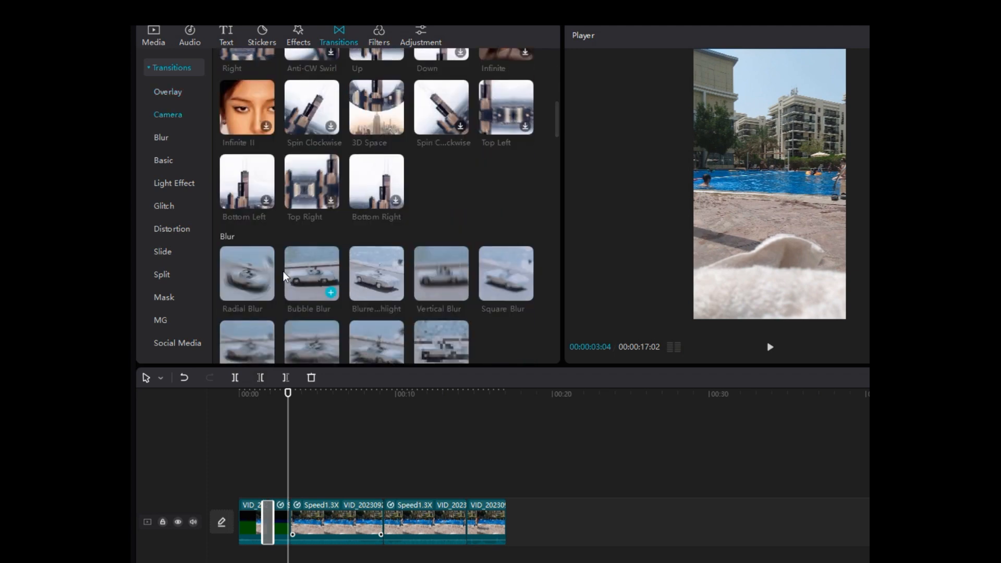
{"action": "left_click_drag", "start_coordinate": [237, 265], "coordinate": [265, 524]}
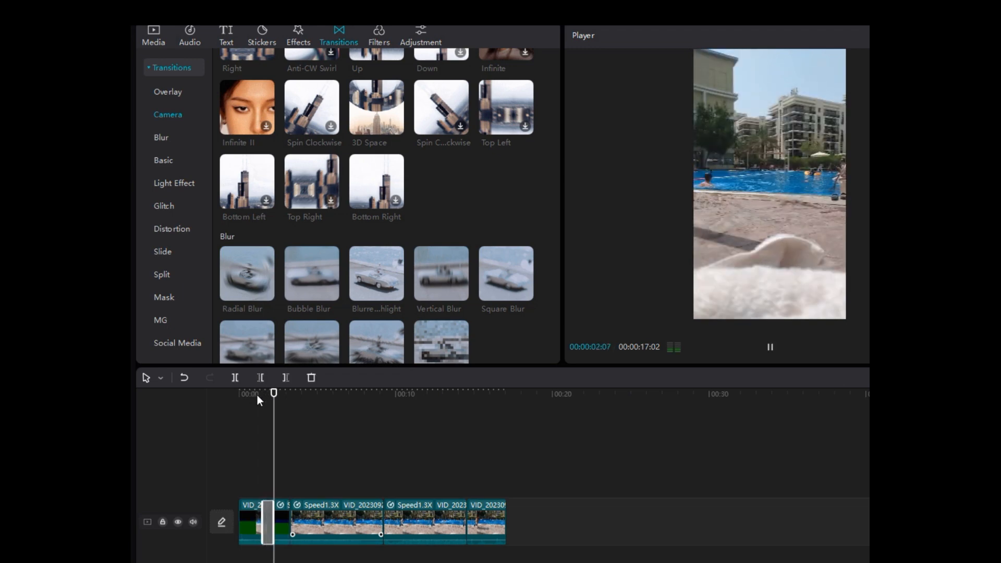
Replace it with a Square Blur transition and set its duration to 0.5 s.
{"action": "scroll", "coordinate": [339, 298], "scroll_direction": "down", "scroll_amount": 1}
{"action": "left_click_drag", "start_coordinate": [496, 227], "coordinate": [277, 527]}
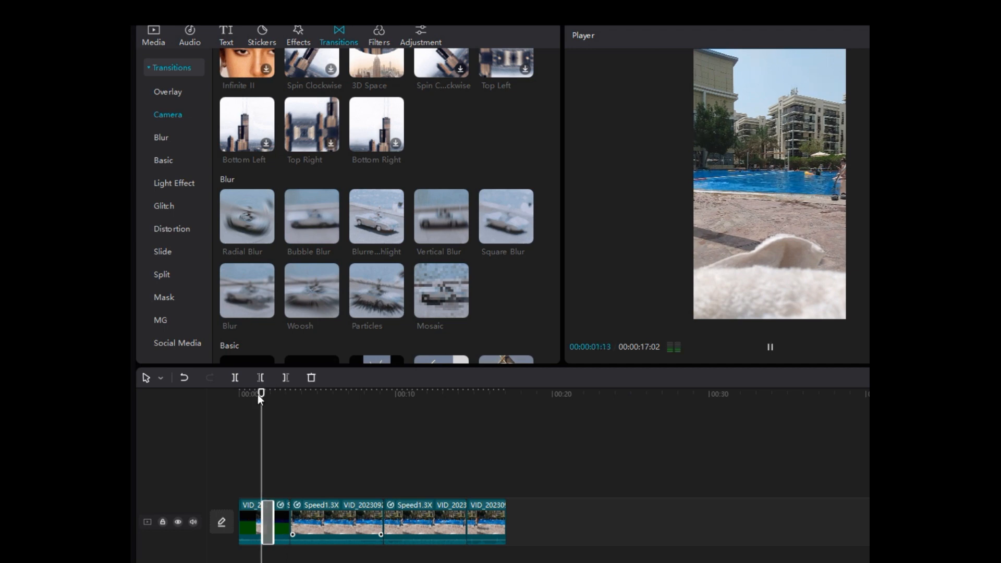
{"action": "scroll", "coordinate": [268, 524], "scroll_direction": "up", "scroll_amount": 2}
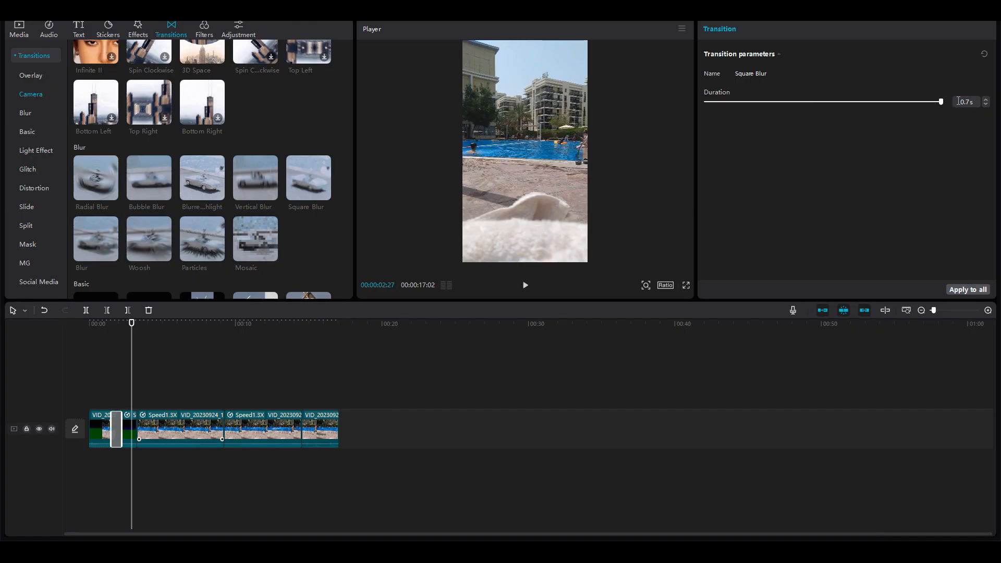
{"action": "mouse_move", "coordinate": [939, 105]}
{"action": "left_mouse_down"}
{"action": "mouse_move", "coordinate": [702, 109]}
{"action": "mouse_move", "coordinate": [944, 108]}
{"action": "left_mouse_up"}
Replace the transition with Floodlight and preview it.
{"action": "scroll", "coordinate": [241, 244], "scroll_direction": "down", "scroll_amount": 1}
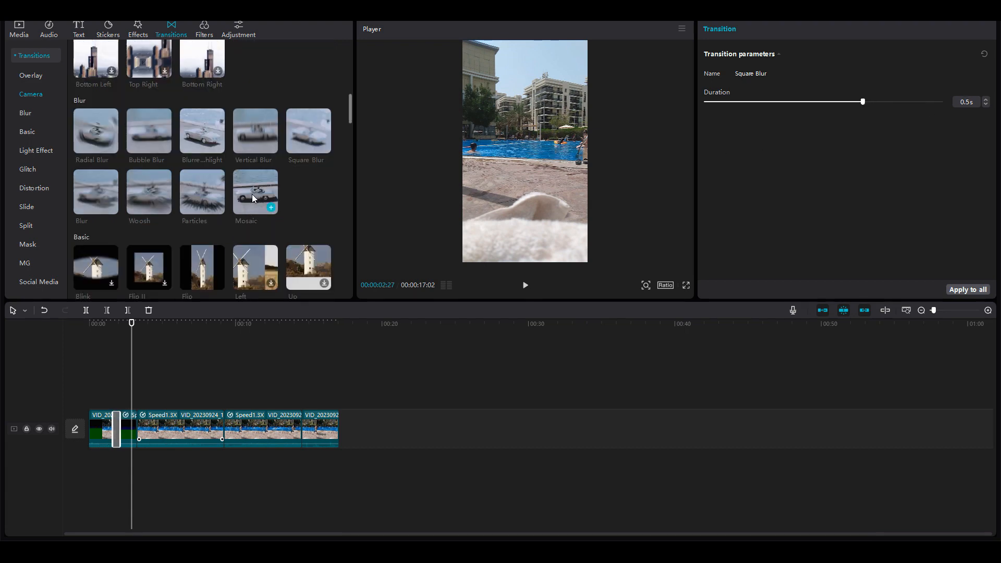
{"action": "scroll", "coordinate": [251, 195], "scroll_direction": "down", "scroll_amount": 3}
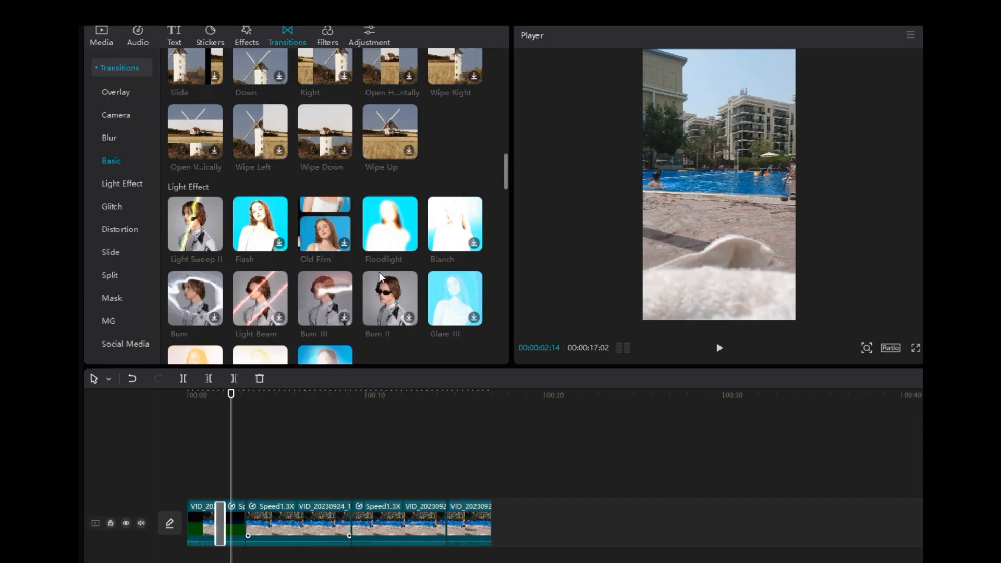
{"action": "scroll", "coordinate": [379, 271], "scroll_direction": "up", "scroll_amount": 1}
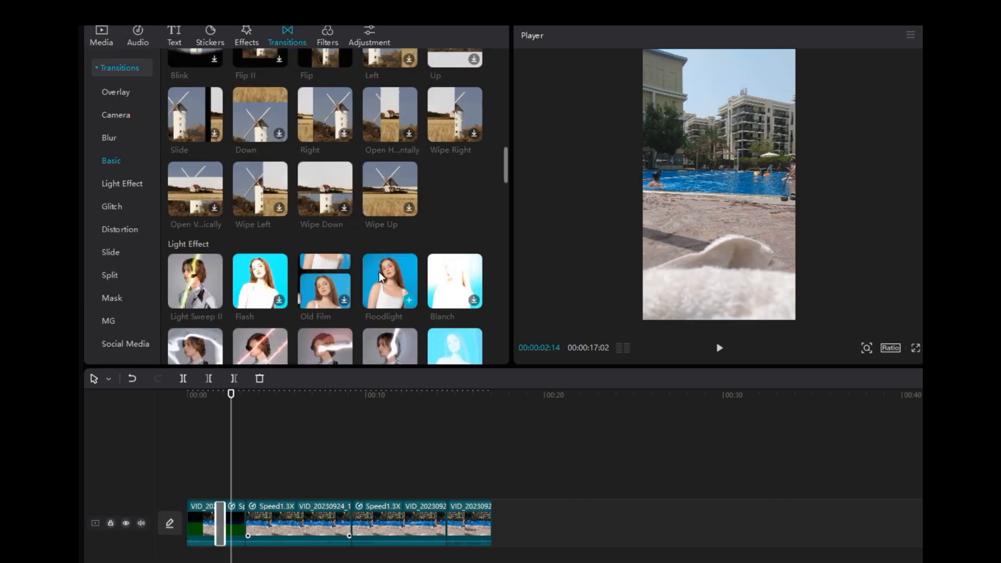
{"action": "left_click_drag", "start_coordinate": [378, 271], "coordinate": [224, 518]}
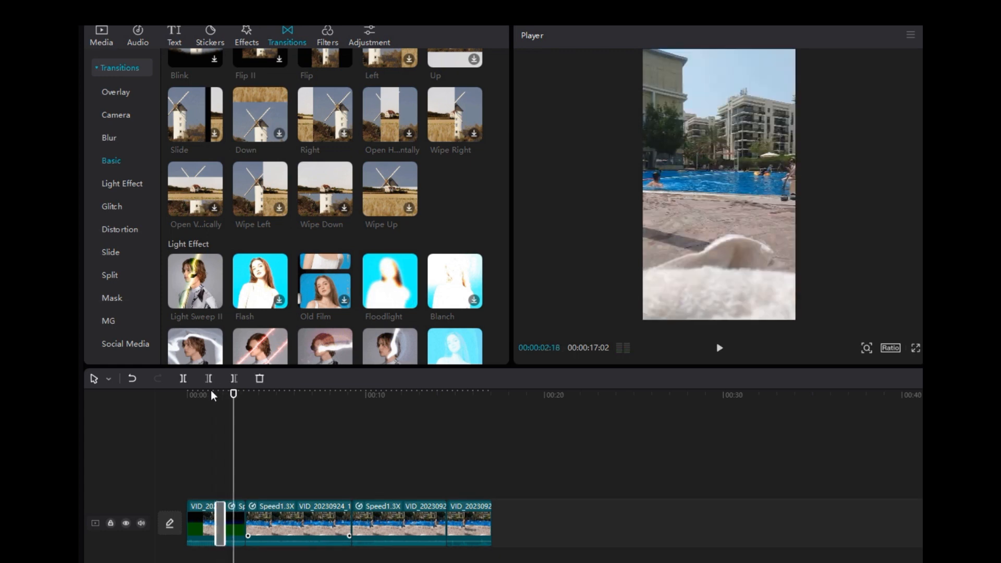
{"action": "left_click", "coordinate": [202, 396]}
{"action": "key", "text": "space"}
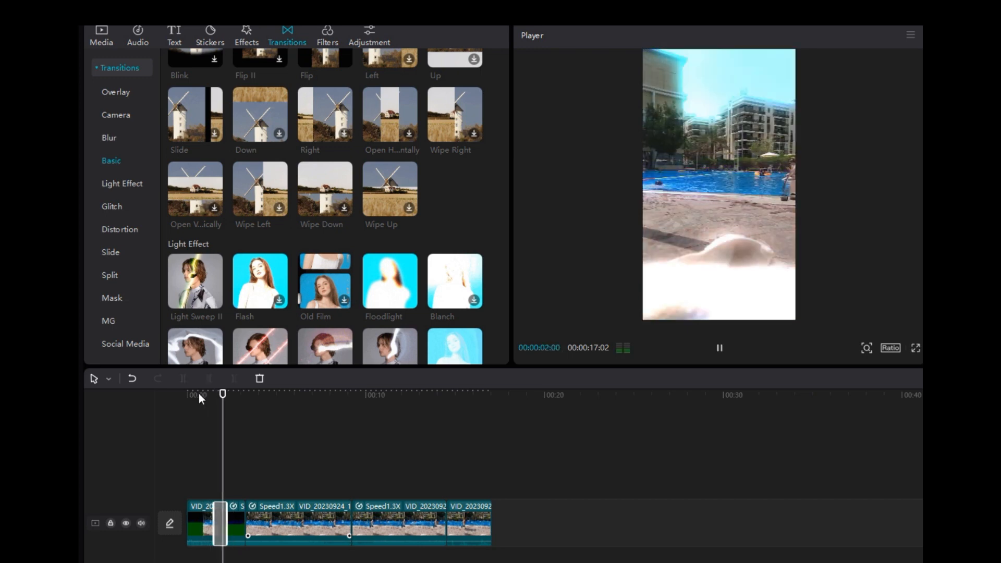
{"action": "key", "text": "space"}
Replace the transition with Dissolve II.
{"action": "scroll", "coordinate": [315, 240], "scroll_direction": "up", "scroll_amount": 5}
{"action": "scroll", "coordinate": [316, 239], "scroll_direction": "up", "scroll_amount": 6}
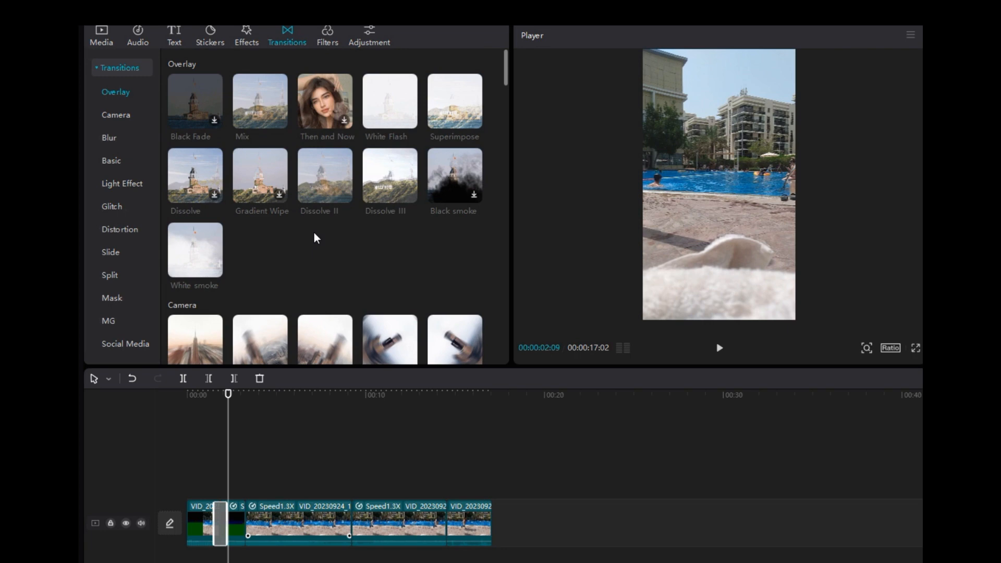
{"action": "mouse_move", "coordinate": [325, 175]}
{"action": "left_mouse_down"}
{"action": "mouse_move", "coordinate": [324, 261]}
{"action": "mouse_move", "coordinate": [213, 520]}
{"action": "left_mouse_up"}
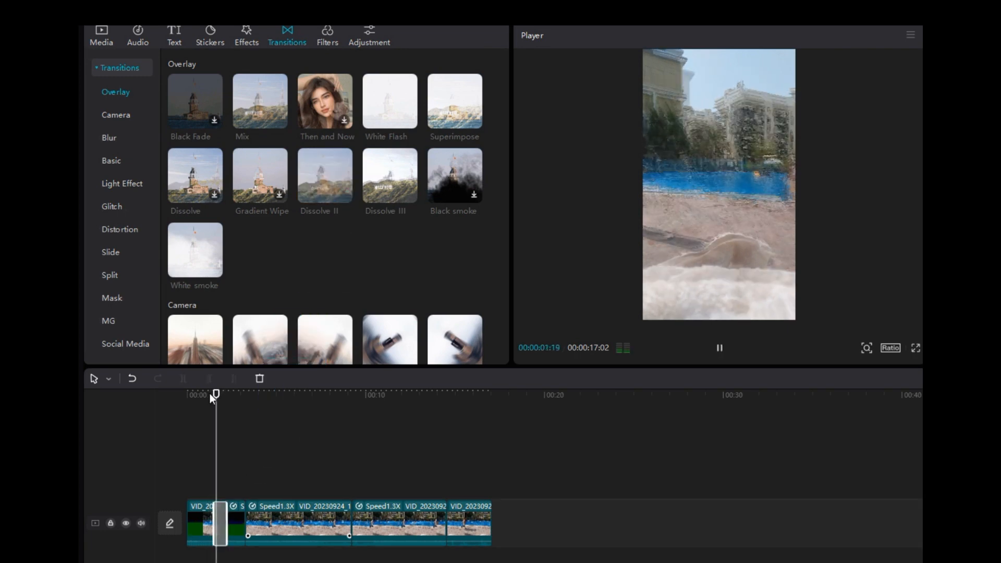
Replace the first transition with Superimpose and play the opening back.
{"action": "left_click_drag", "start_coordinate": [265, 189], "coordinate": [216, 518]}
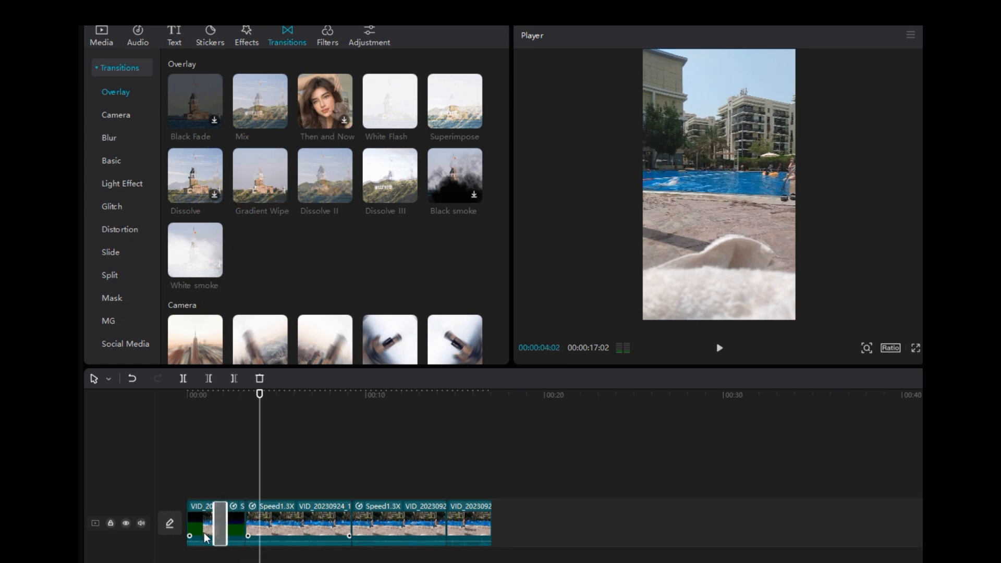
{"action": "left_click", "coordinate": [202, 395]}
{"action": "key", "text": "space"}
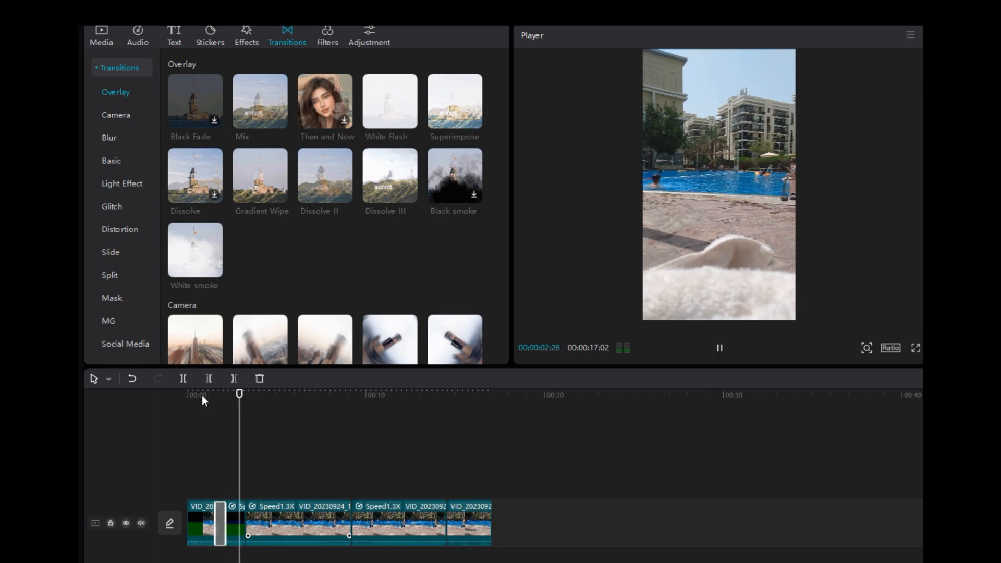
{"action": "left_click", "coordinate": [195, 393]}
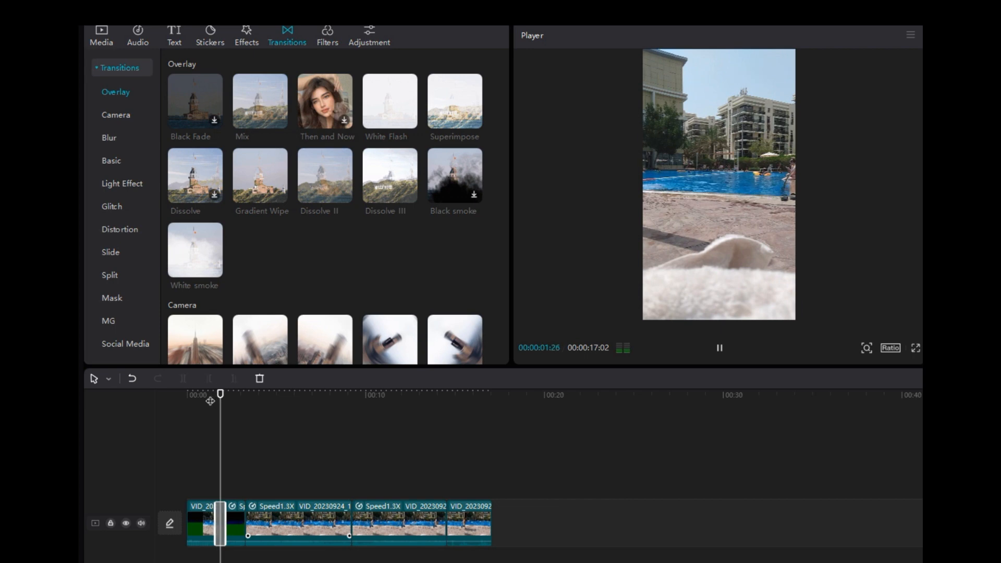
{"action": "left_click", "coordinate": [204, 397]}
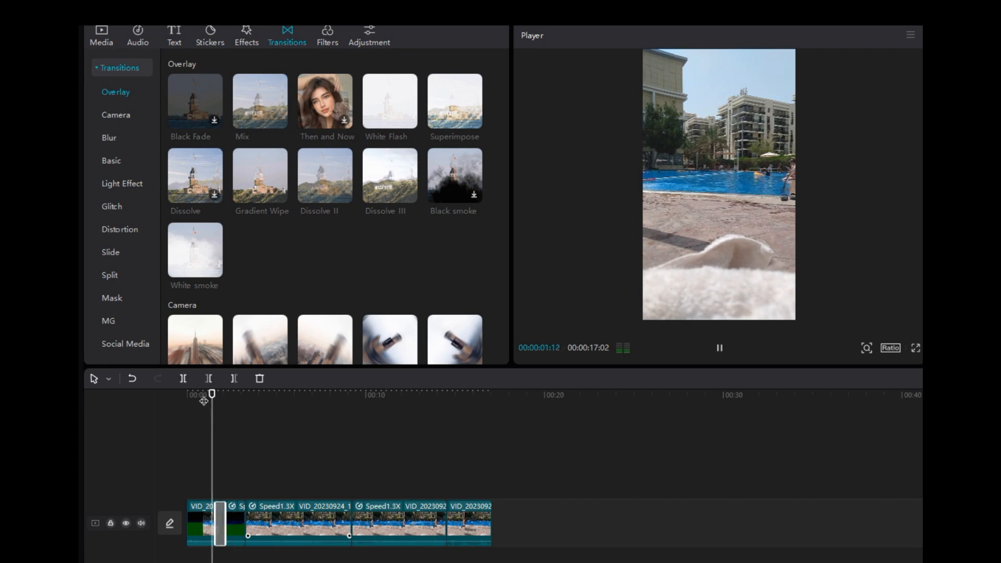
{"action": "left_click", "coordinate": [200, 397]}
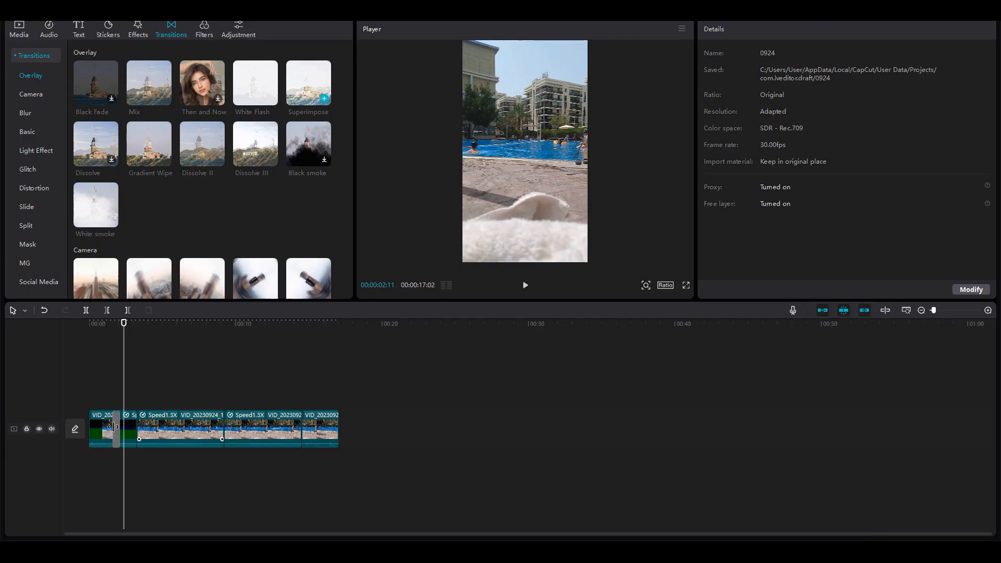
Replay the opening seconds to review the Superimpose transition.
{"action": "left_click_drag", "start_coordinate": [113, 426], "coordinate": [113, 426]}
{"action": "left_click", "coordinate": [105, 328]}
{"action": "key", "text": "space"}
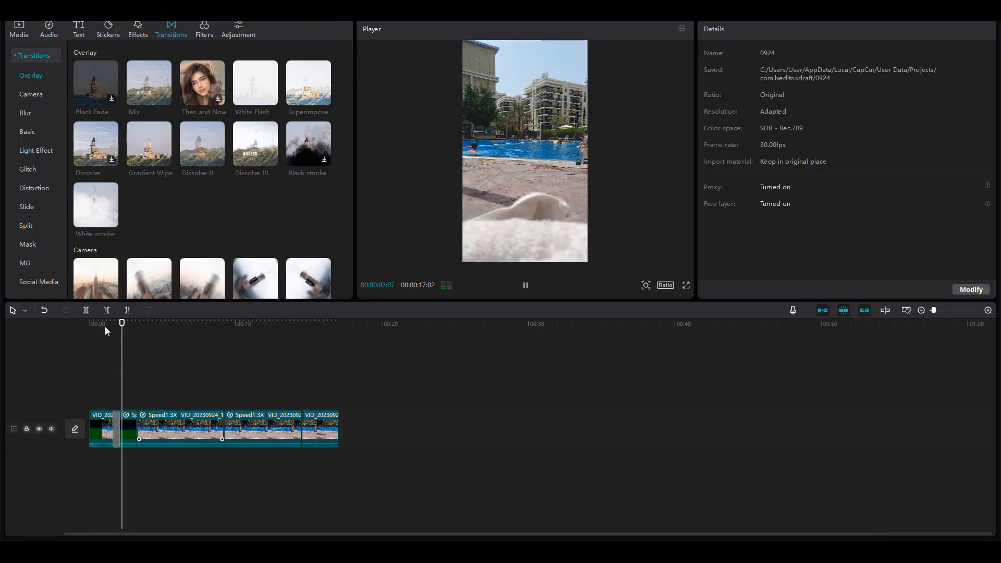
{"action": "key", "text": "space"}
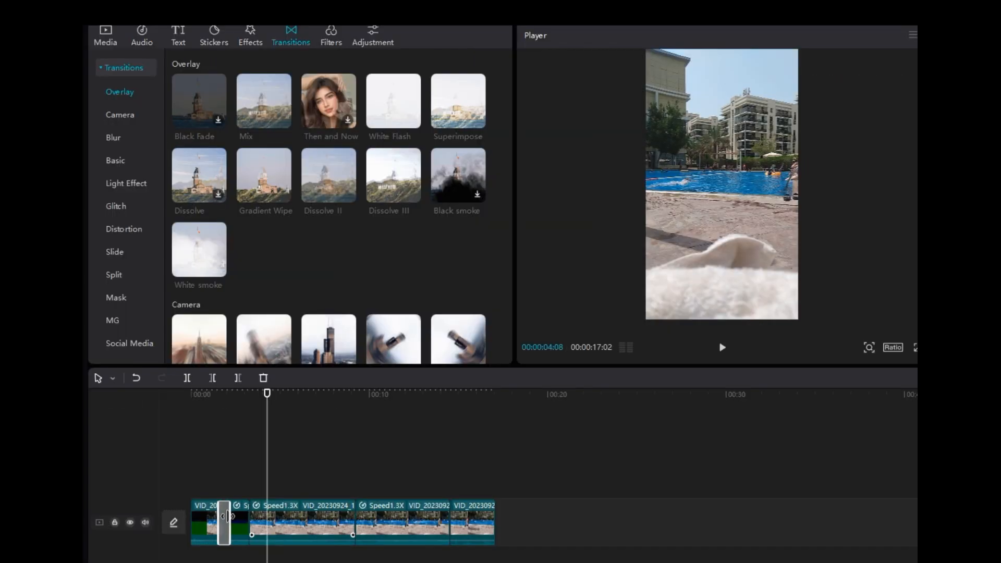
{"action": "left_click", "coordinate": [213, 393]}
{"action": "key", "text": "space"}
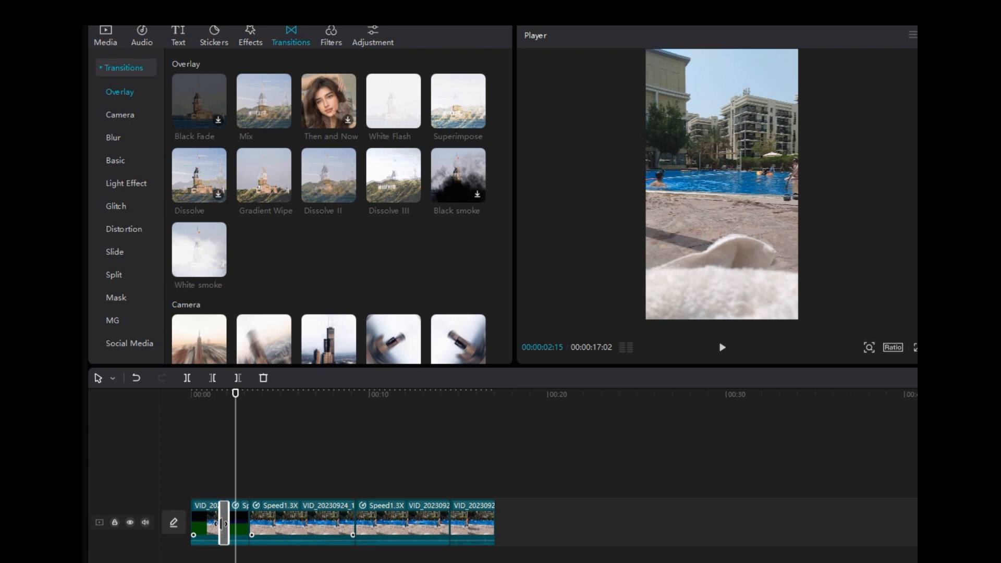
{"action": "left_click", "coordinate": [207, 391]}
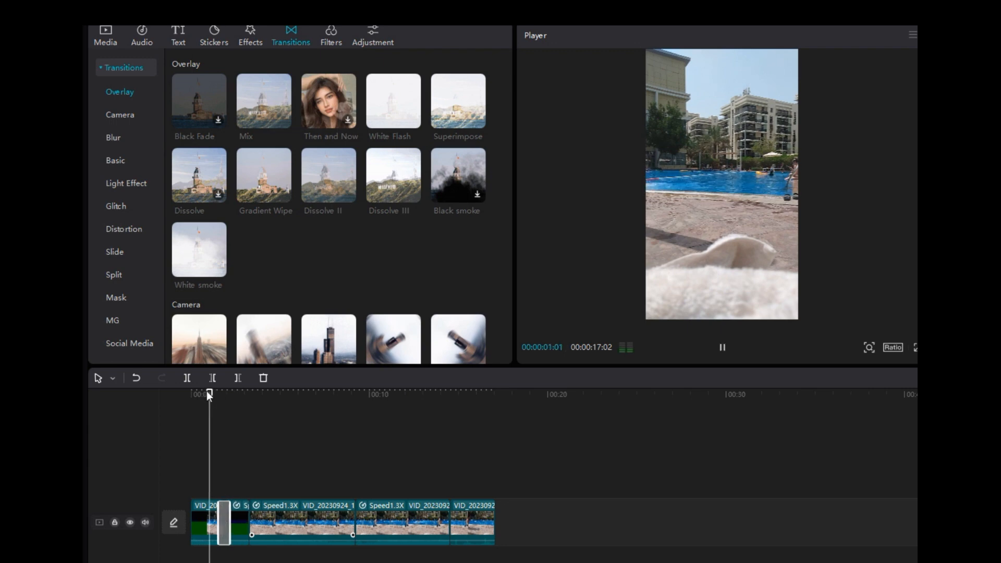
{"action": "key", "text": "space"}
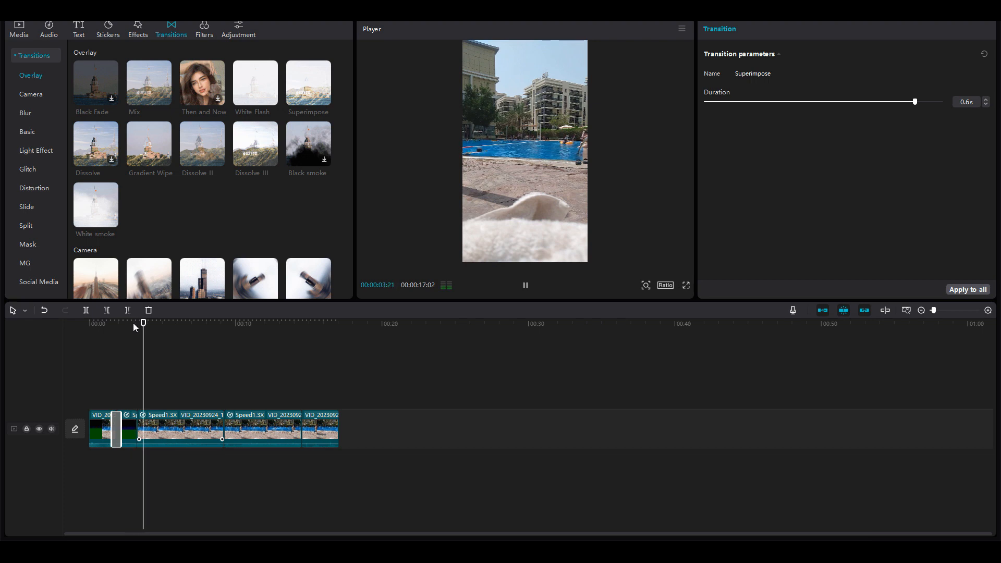
Add a Vertical Blur transition between the two Speed1.3X clips.
{"action": "left_click", "coordinate": [224, 428]}
{"action": "left_click", "coordinate": [214, 324]}
{"action": "left_click_drag", "start_coordinate": [214, 324], "coordinate": [242, 323]}
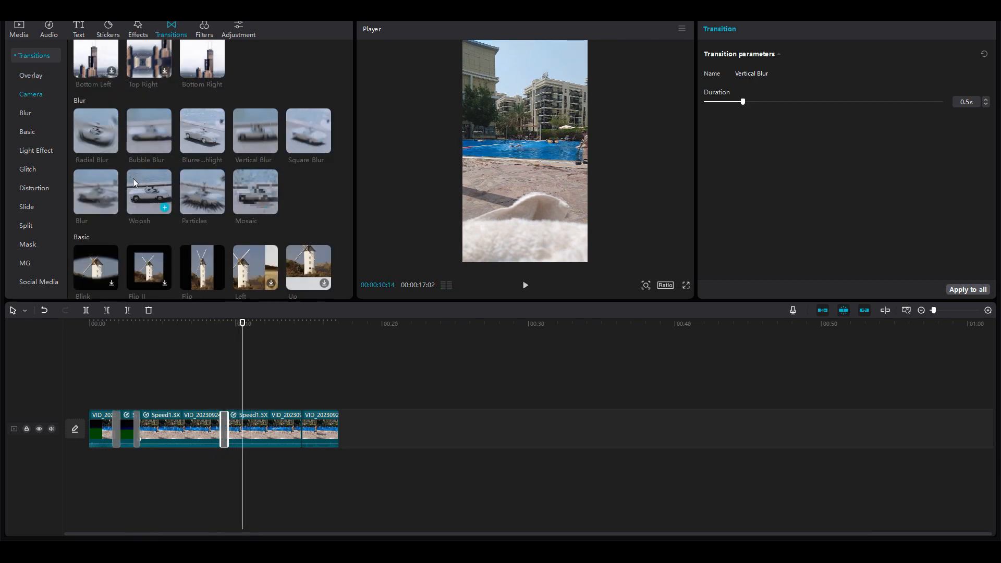
Replace that transition with Woosh and preview it.
{"action": "left_click_drag", "start_coordinate": [144, 196], "coordinate": [219, 422]}
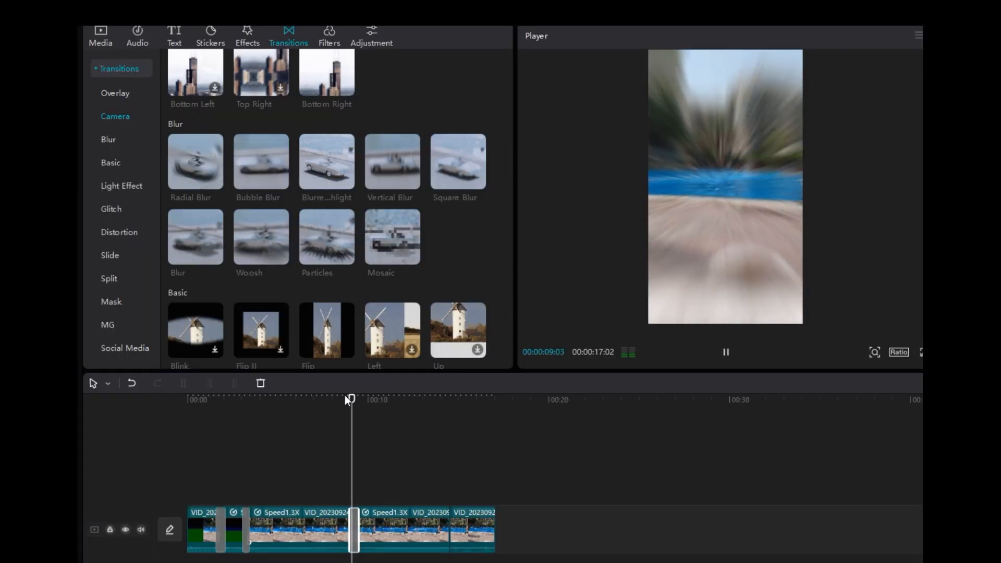
{"action": "left_click", "coordinate": [322, 399]}
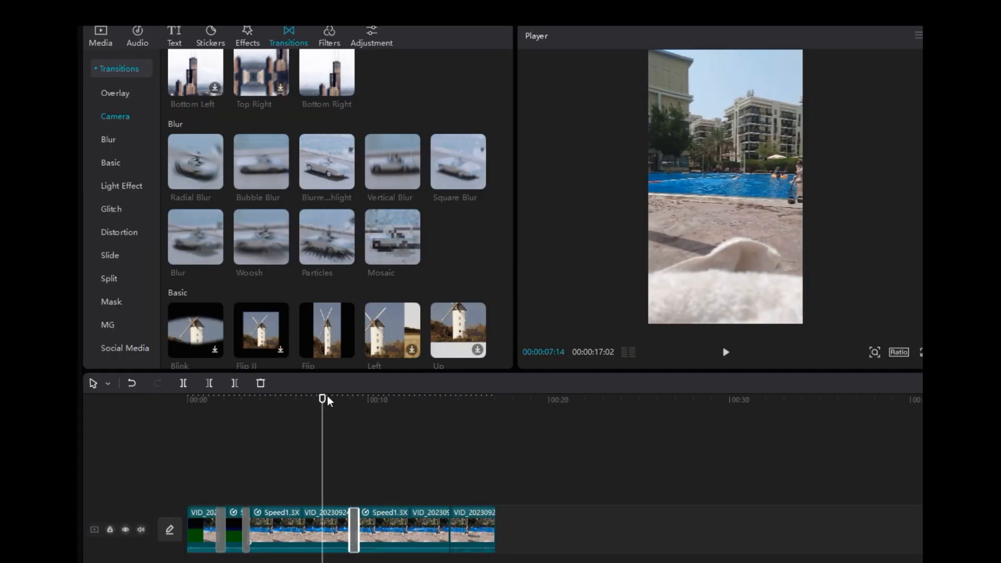
{"action": "left_click", "coordinate": [335, 394]}
{"action": "key", "text": "space"}
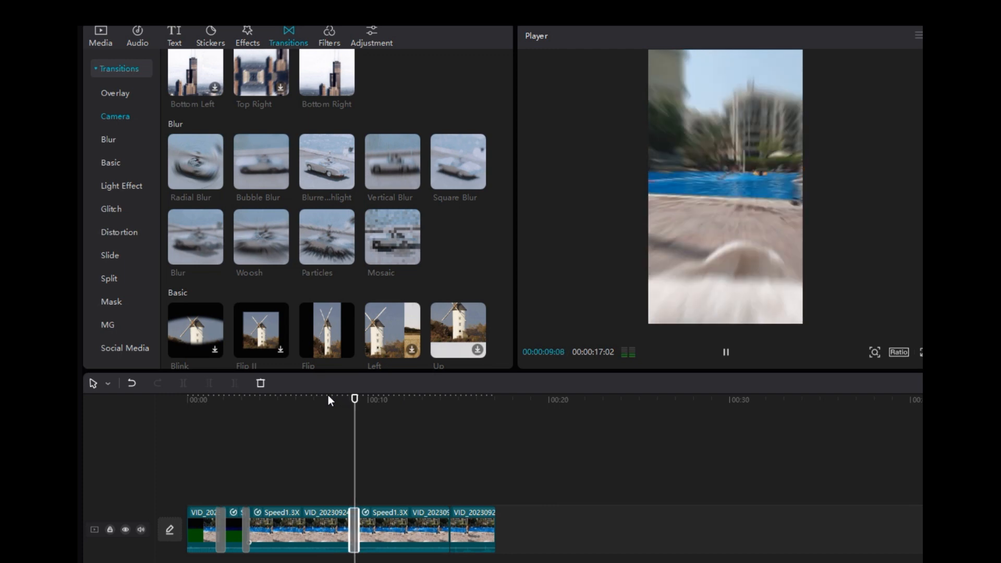
{"action": "key", "text": "space"}
Lengthen the Woosh transition to 0.9 s and preview it again.
{"action": "left_click_drag", "start_coordinate": [349, 532], "coordinate": [342, 532]}
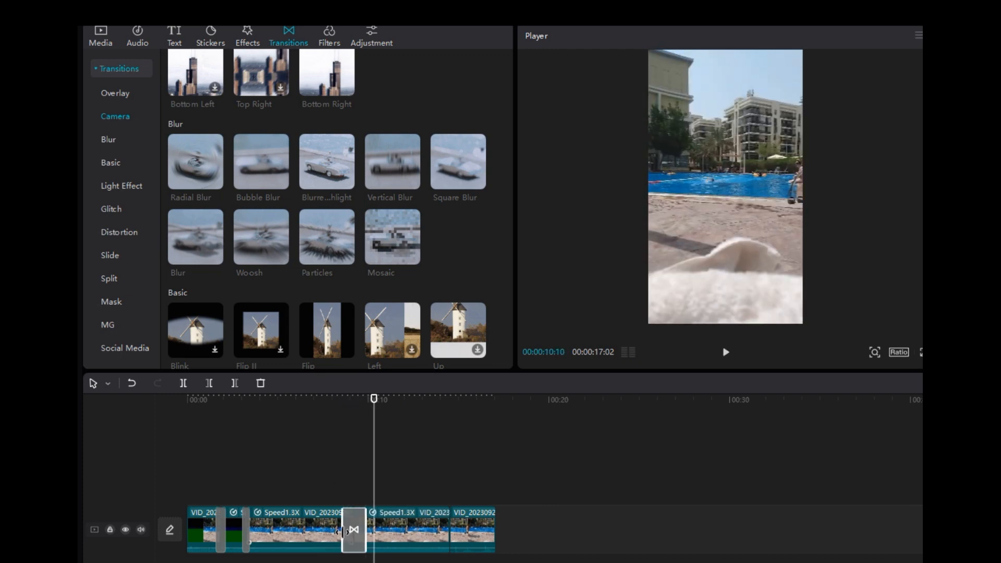
{"action": "left_click", "coordinate": [335, 402]}
{"action": "key", "text": "space"}
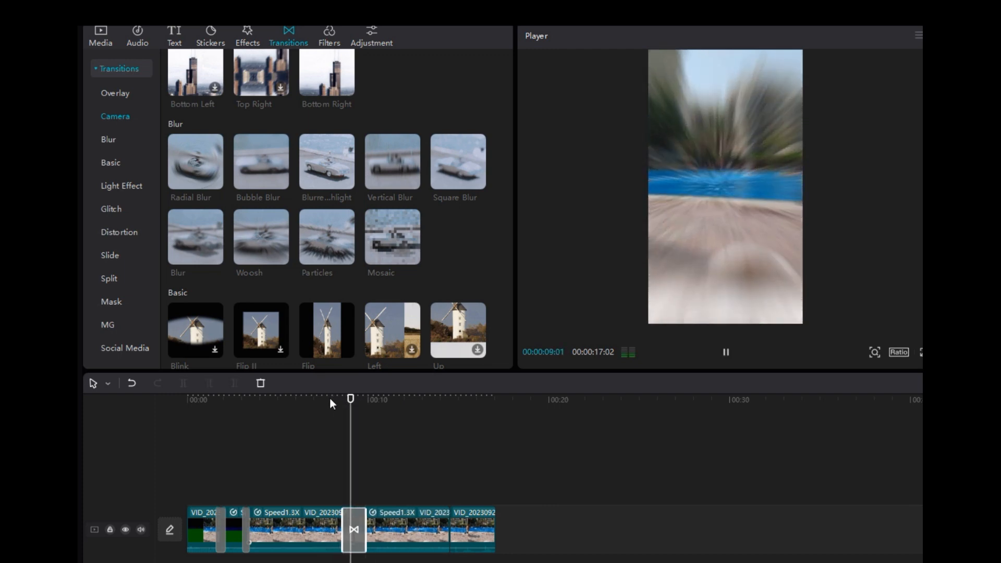
{"action": "key", "text": "space"}
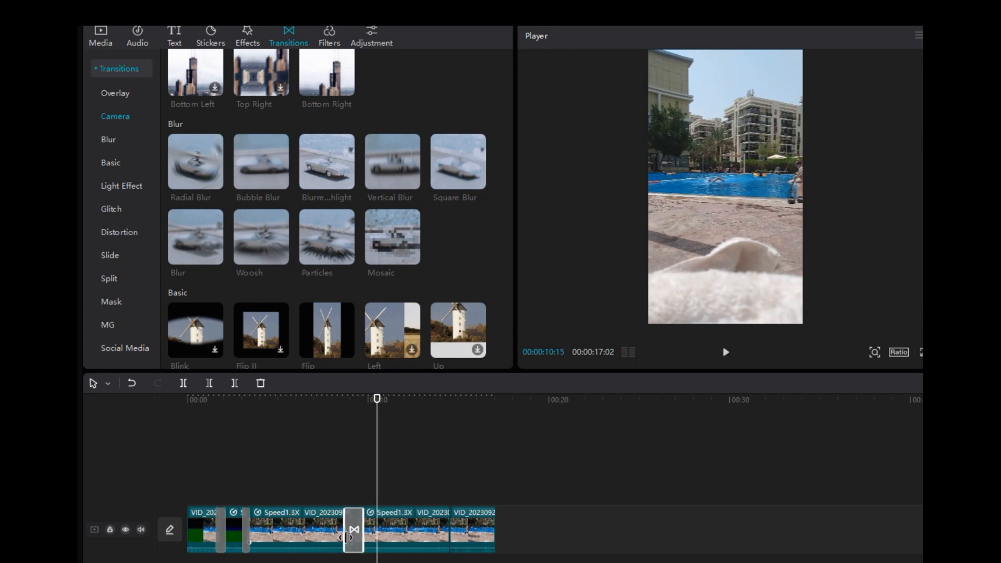
{"action": "left_click", "coordinate": [324, 400]}
{"action": "key", "text": "space"}
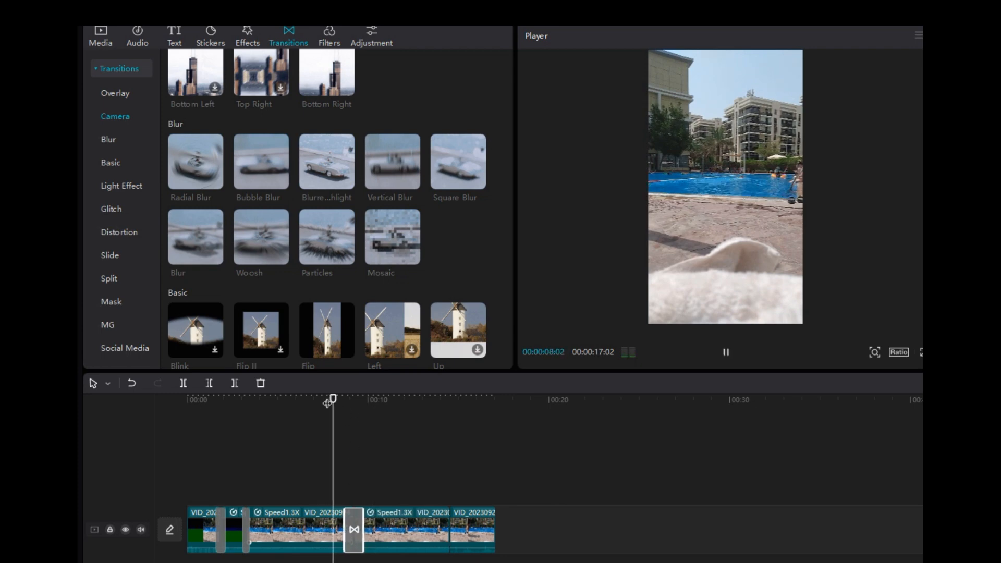
{"action": "key", "text": "space"}
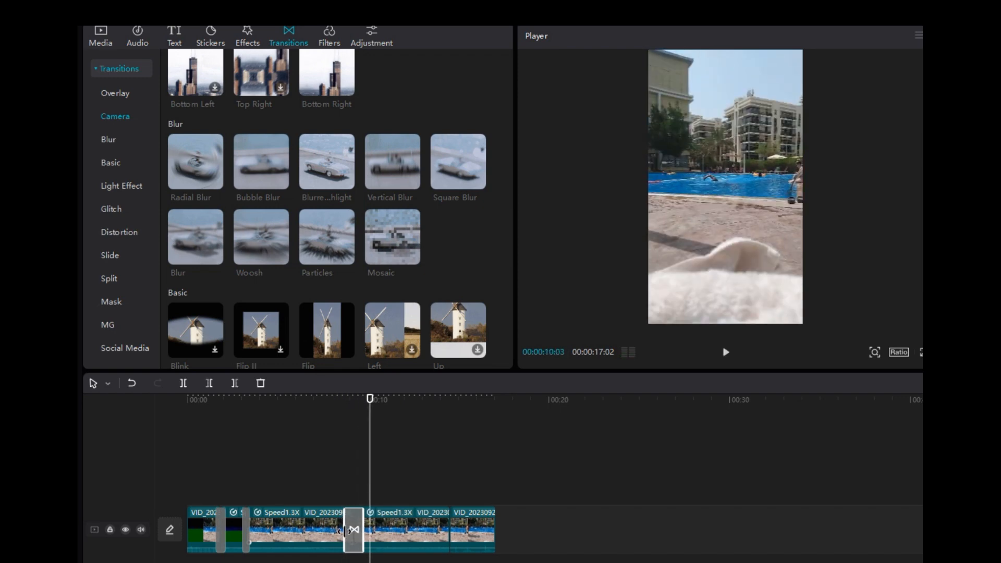
{"action": "left_click", "coordinate": [350, 530]}
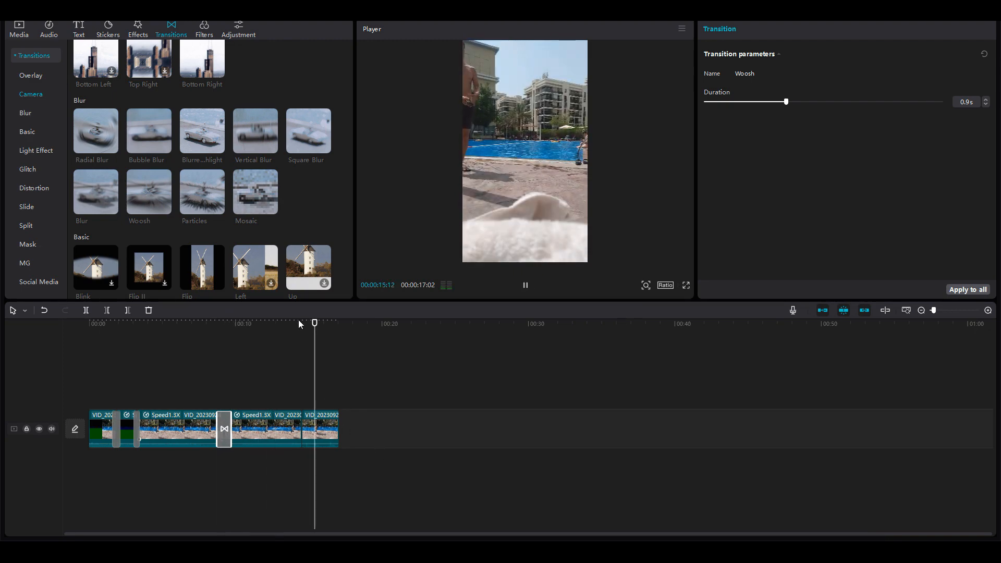
Try out animations on the last clip, settling on the Mini Zoom out animation.
{"action": "scroll", "coordinate": [311, 189], "scroll_direction": "down", "scroll_amount": 3}
{"action": "scroll", "coordinate": [310, 189], "scroll_direction": "down", "scroll_amount": 4}
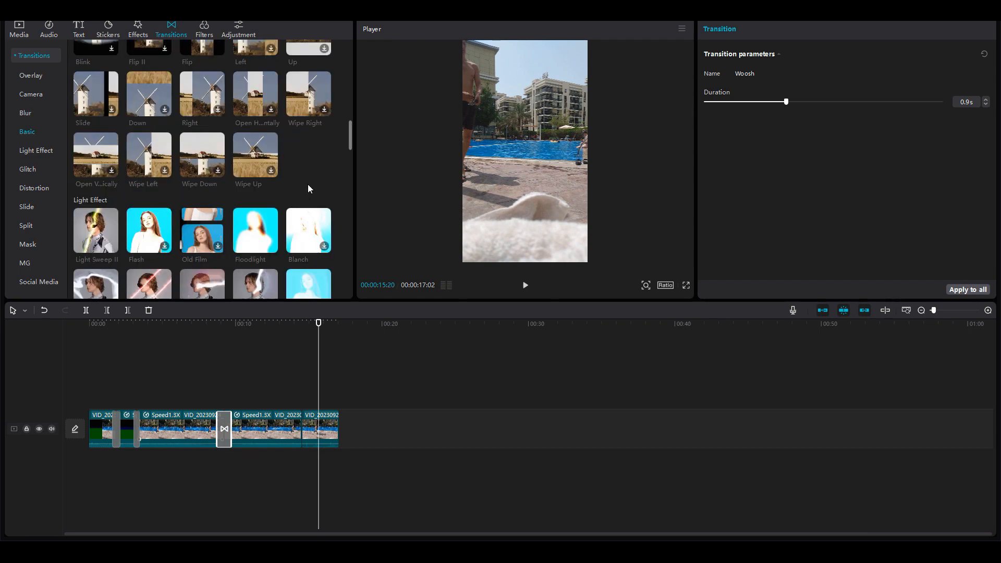
{"action": "left_click", "coordinate": [350, 436]}
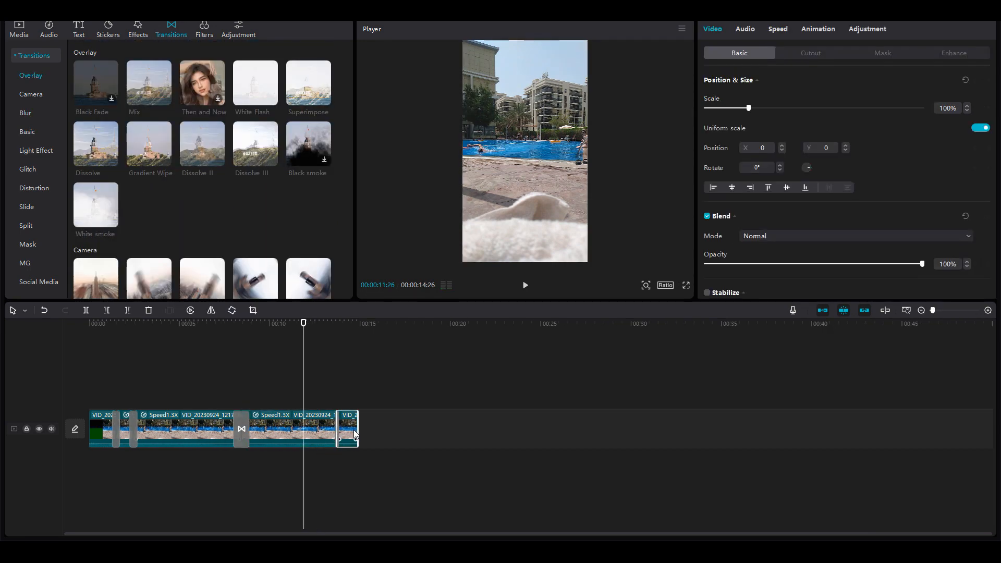
{"action": "left_click", "coordinate": [819, 29]}
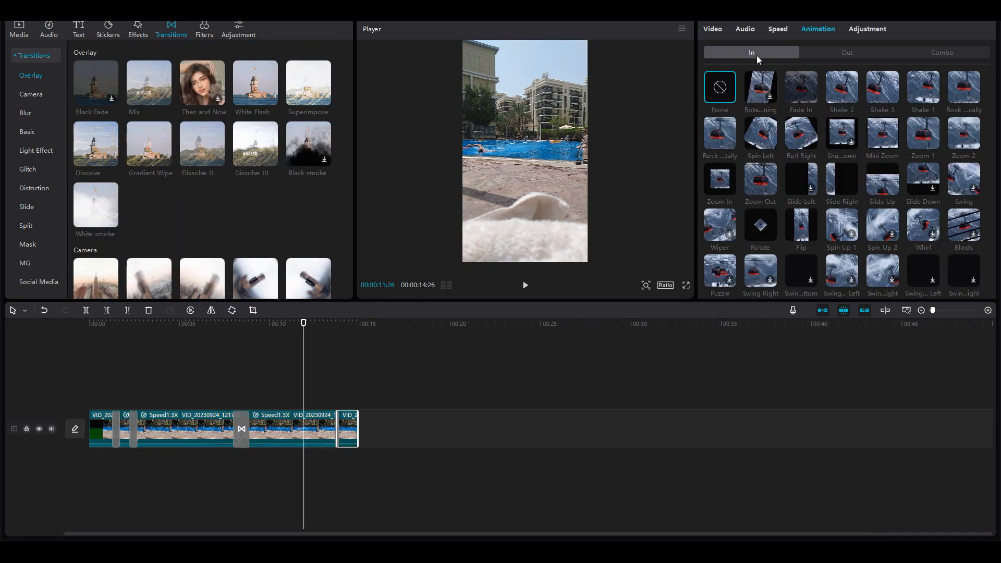
{"action": "left_click", "coordinate": [859, 53]}
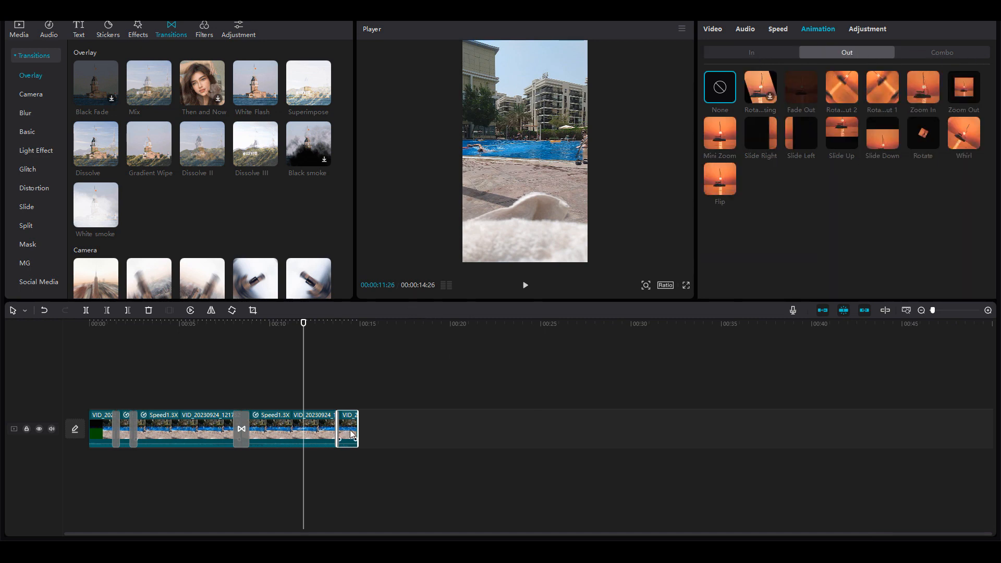
{"action": "left_click", "coordinate": [353, 322]}
{"action": "left_click", "coordinate": [758, 89]}
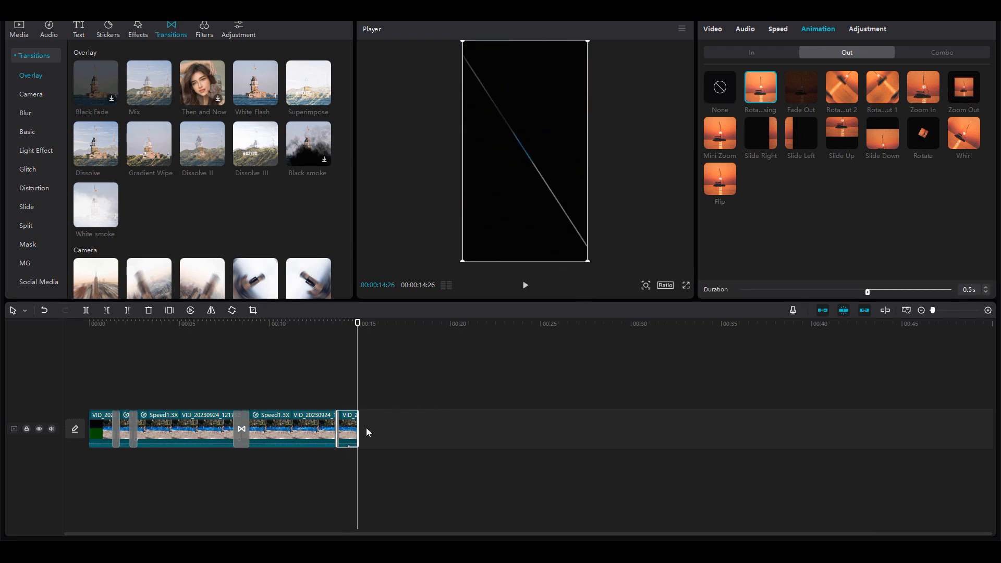
{"action": "left_click", "coordinate": [766, 94]}
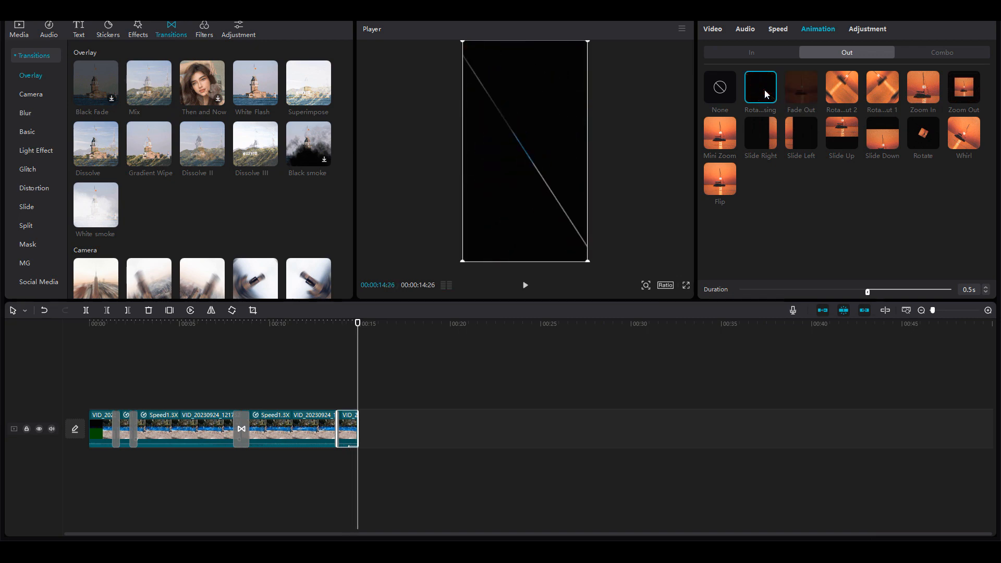
{"action": "left_click", "coordinate": [937, 95]}
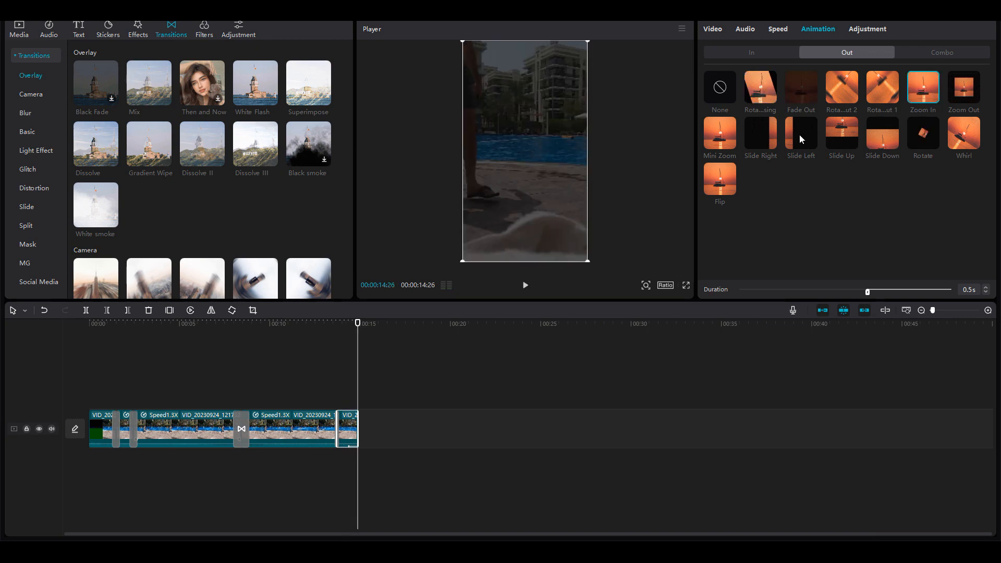
{"action": "left_click", "coordinate": [712, 138]}
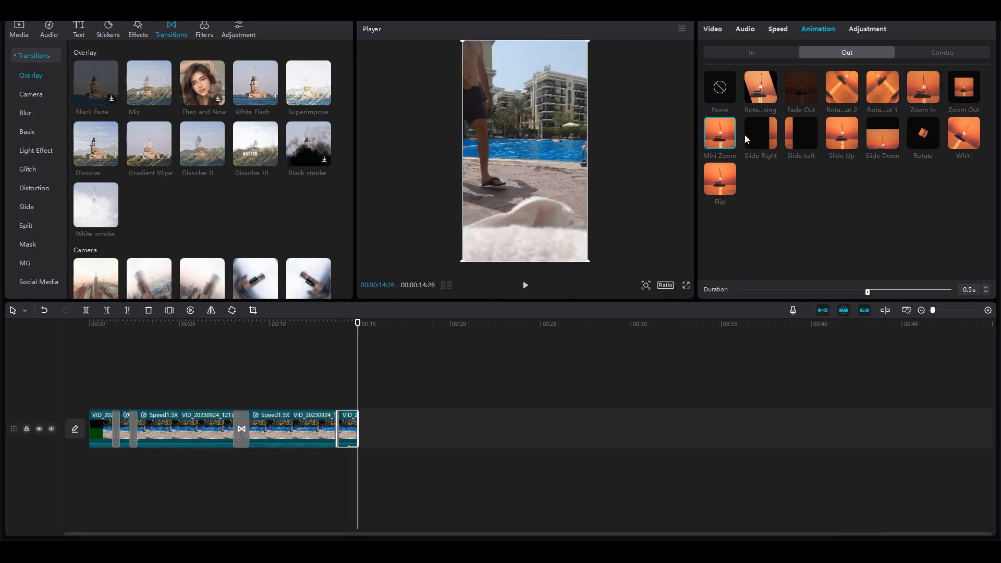
Set the Mini Zoom out animation duration to 1.2 s.
{"action": "left_click_drag", "start_coordinate": [867, 292], "coordinate": [739, 292]}
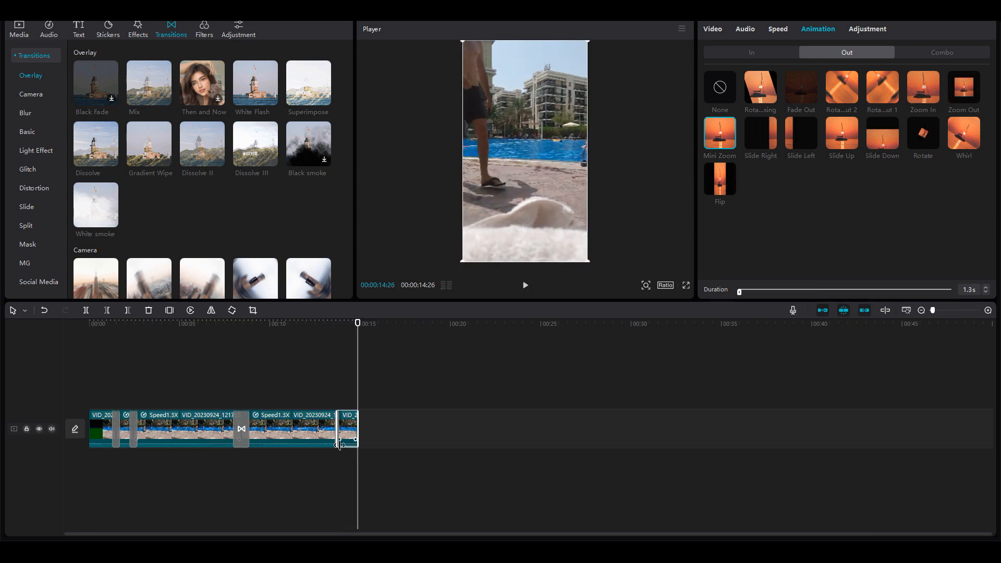
{"action": "left_click_drag", "start_coordinate": [741, 293], "coordinate": [796, 293]}
{"action": "left_click", "coordinate": [336, 322]}
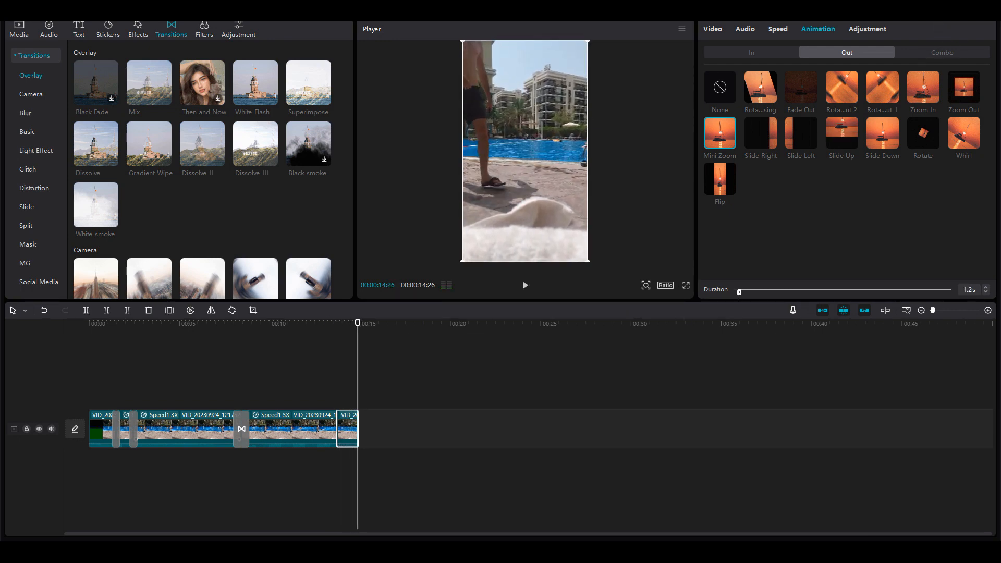
Select all clips and raise their saturation to 12 in the adjustment settings.
{"action": "left_click_drag", "start_coordinate": [408, 422], "coordinate": [100, 424]}
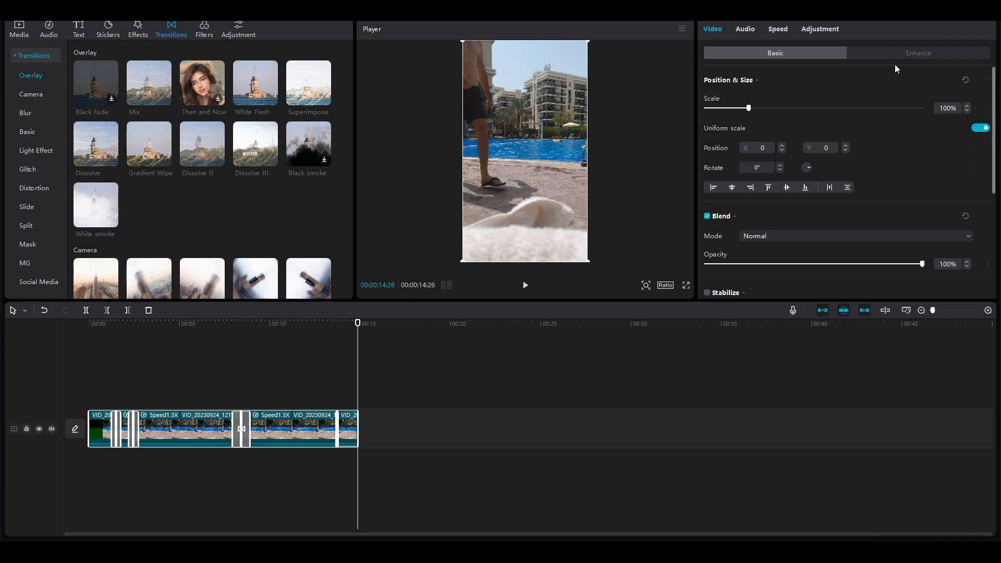
{"action": "left_click", "coordinate": [819, 31]}
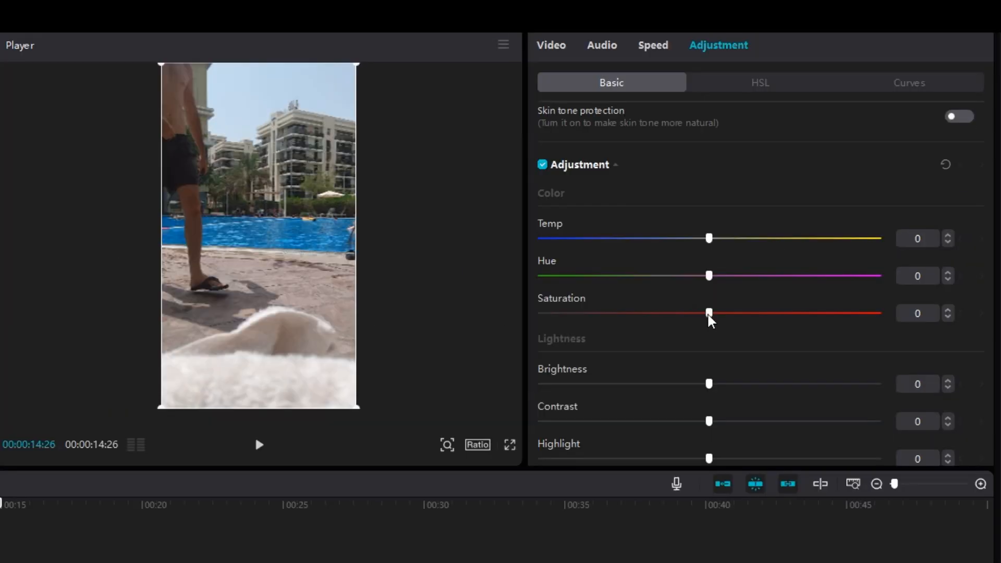
{"action": "left_click_drag", "start_coordinate": [814, 277], "coordinate": [830, 277]}
{"action": "mouse_move", "coordinate": [734, 316]}
{"action": "left_mouse_down"}
{"action": "mouse_move", "coordinate": [752, 320]}
{"action": "mouse_move", "coordinate": [743, 320]}
{"action": "left_mouse_up"}
{"action": "mouse_move", "coordinate": [745, 313]}
{"action": "left_mouse_down"}
{"action": "mouse_move", "coordinate": [697, 315]}
{"action": "mouse_move", "coordinate": [762, 315]}
{"action": "mouse_move", "coordinate": [750, 315]}
{"action": "left_mouse_up"}
Set the contrast of all clips to -21.
{"action": "left_click_drag", "start_coordinate": [709, 421], "coordinate": [659, 423]}
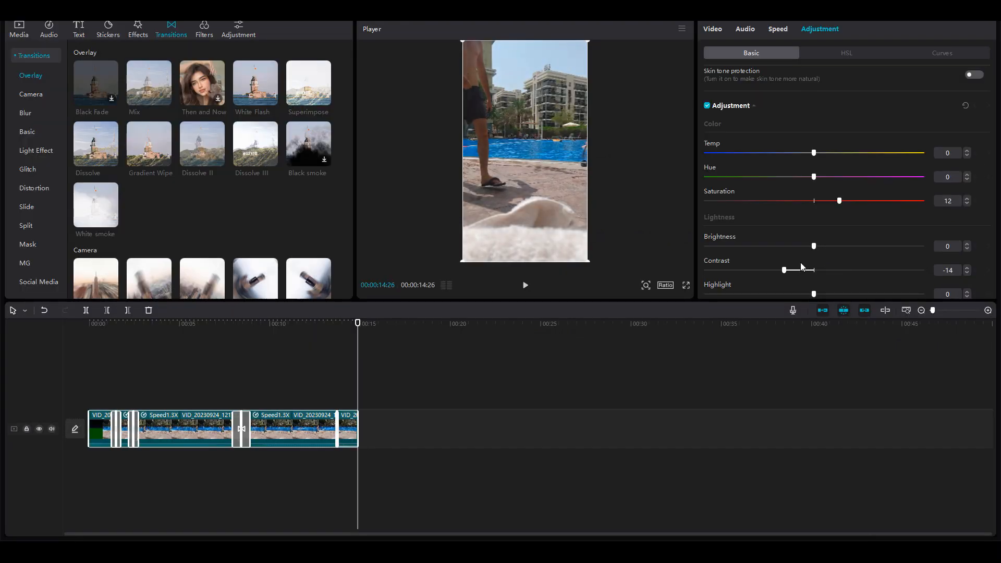
{"action": "left_click_drag", "start_coordinate": [810, 264], "coordinate": [872, 276]}
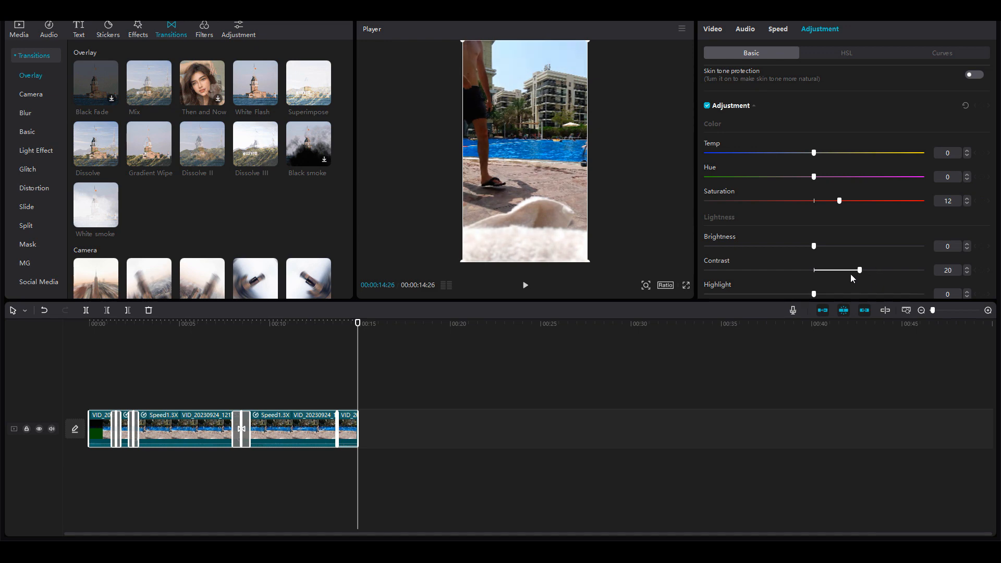
{"action": "left_click_drag", "start_coordinate": [864, 271], "coordinate": [787, 271]}
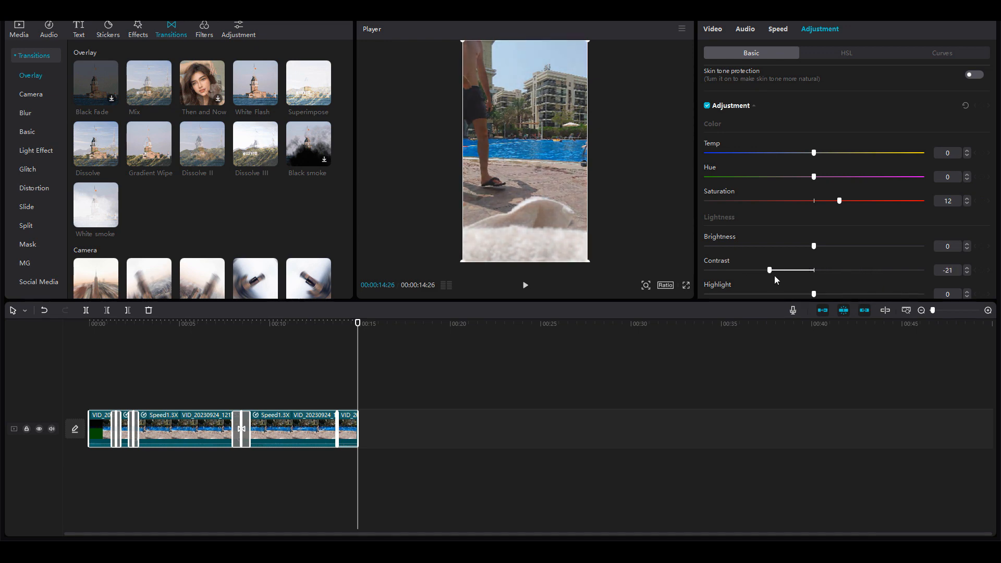
Set the contrast of the clips to -9.
{"action": "left_click_drag", "start_coordinate": [775, 276], "coordinate": [792, 278]}
{"action": "scroll", "coordinate": [793, 273], "scroll_direction": "down", "scroll_amount": 3}
{"action": "scroll", "coordinate": [796, 270], "scroll_direction": "down", "scroll_amount": 2}
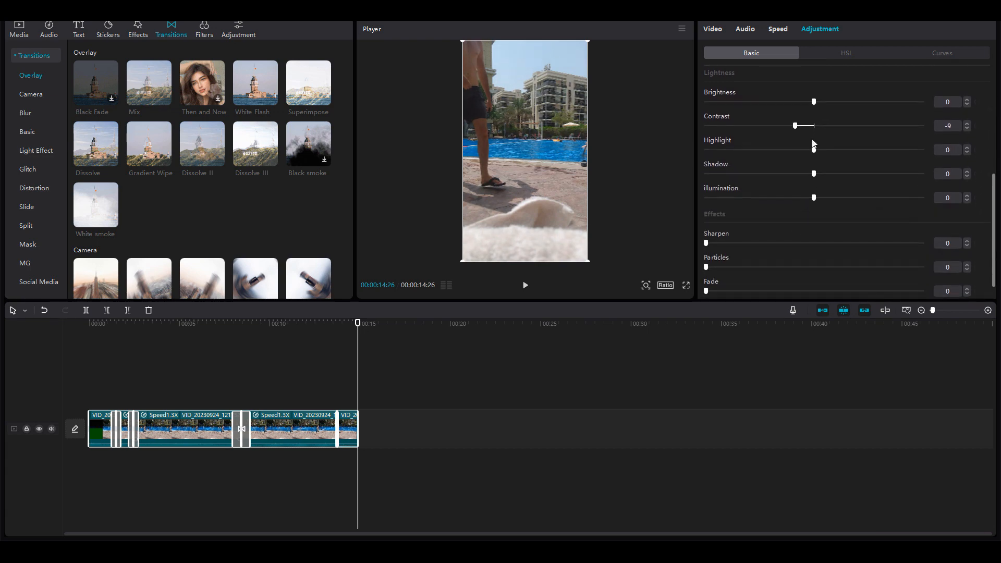
Turn on the colour oscilloscope in the player and enlarge the player panel.
{"action": "left_click", "coordinate": [682, 29]}
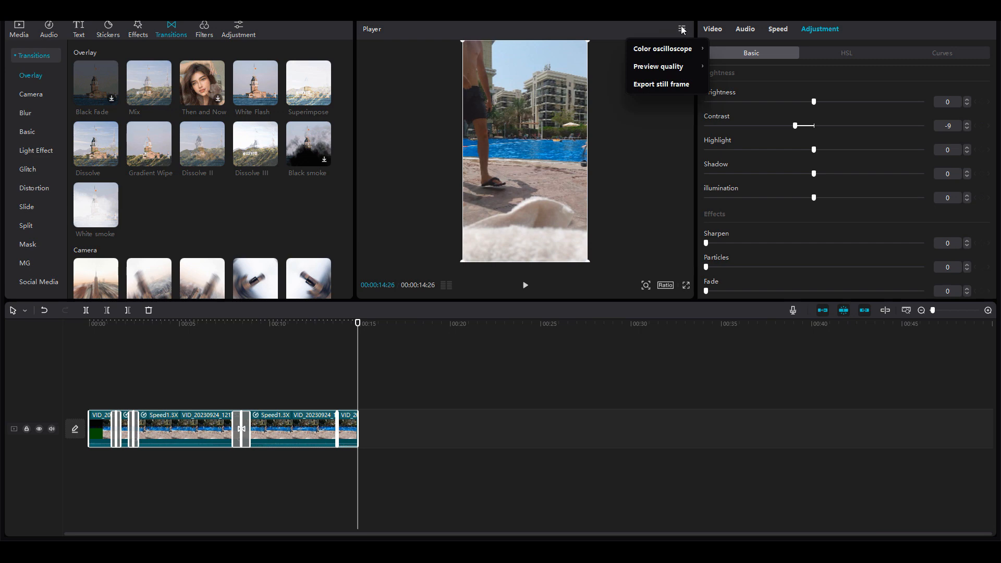
{"action": "mouse_move", "coordinate": [672, 48]}
{"action": "left_click", "coordinate": [722, 50]}
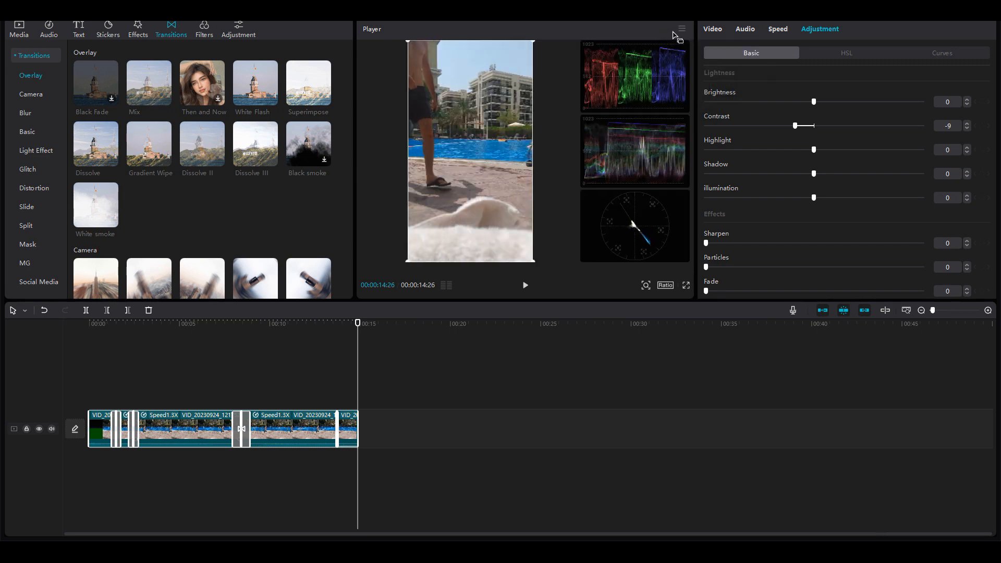
{"action": "left_click_drag", "start_coordinate": [534, 302], "coordinate": [530, 388]}
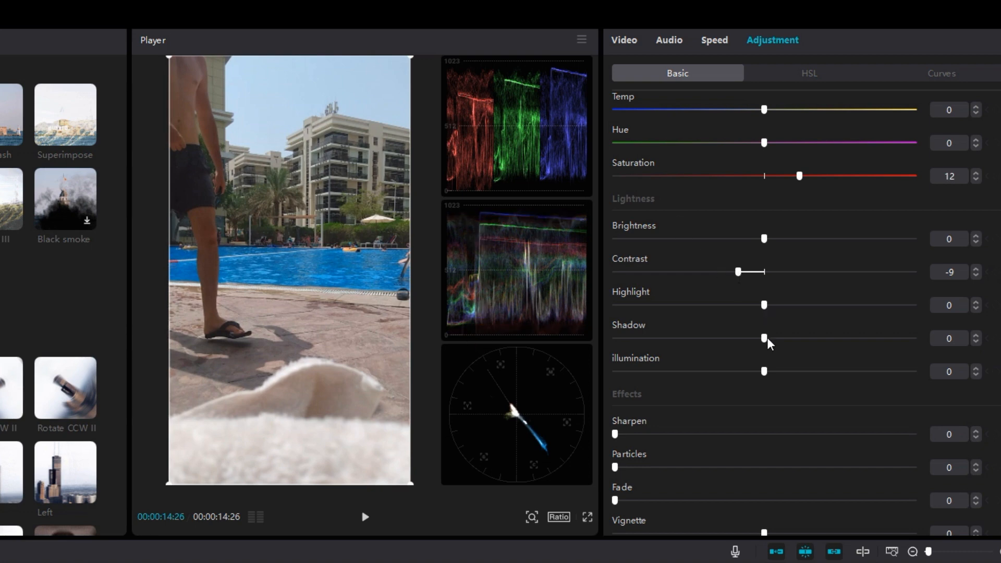
Set the shadow adjustment to -7.
{"action": "mouse_move", "coordinate": [765, 338]}
{"action": "left_mouse_down"}
{"action": "mouse_move", "coordinate": [789, 338]}
{"action": "mouse_move", "coordinate": [736, 338]}
{"action": "mouse_move", "coordinate": [748, 339]}
{"action": "left_mouse_up"}
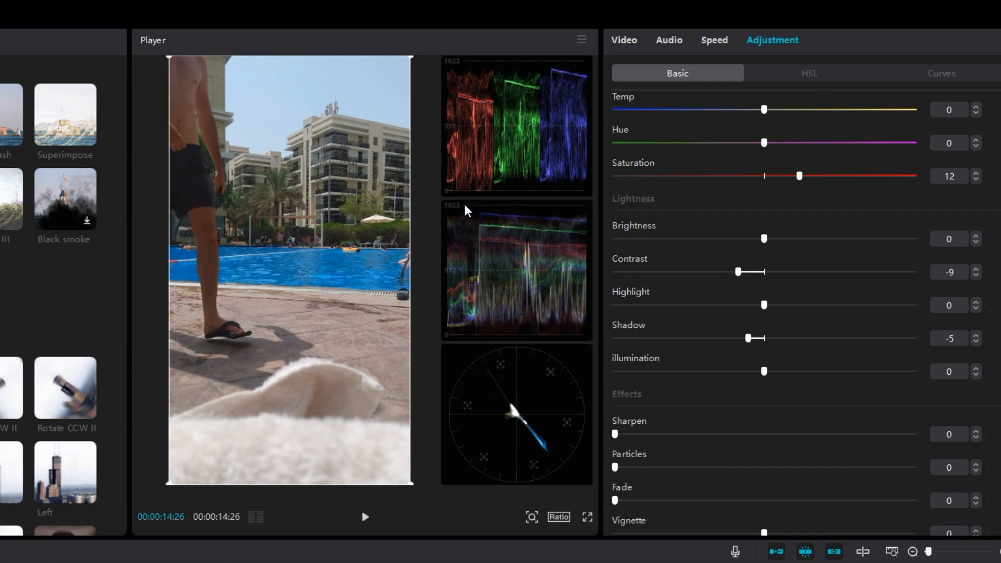
{"action": "double_click", "coordinate": [749, 339]}
{"action": "mouse_move", "coordinate": [750, 348]}
{"action": "left_mouse_down"}
{"action": "mouse_move", "coordinate": [713, 346]}
{"action": "mouse_move", "coordinate": [745, 352]}
{"action": "left_mouse_up"}
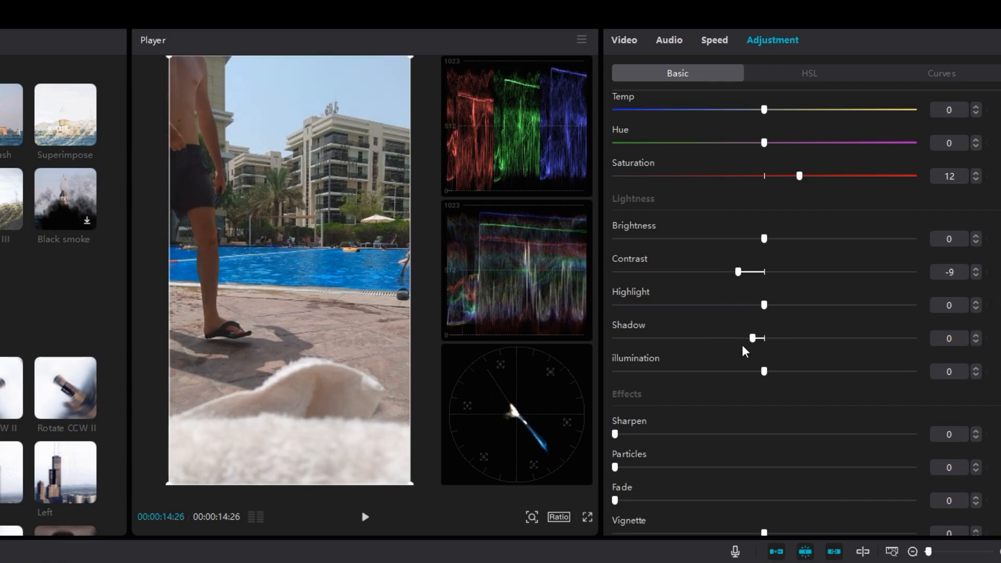
Set Sharpen to 10 in the effects adjustments.
{"action": "left_click_drag", "start_coordinate": [615, 433], "coordinate": [645, 438]}
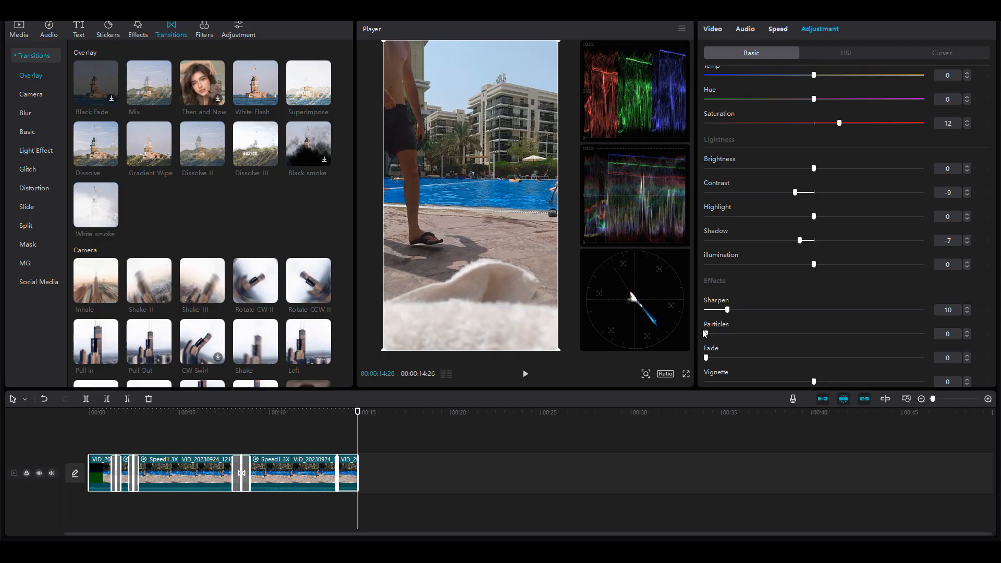
{"action": "left_click_drag", "start_coordinate": [713, 360], "coordinate": [635, 354]}
{"action": "mouse_move", "coordinate": [798, 381]}
{"action": "left_mouse_down"}
{"action": "mouse_move", "coordinate": [746, 381]}
{"action": "mouse_move", "coordinate": [857, 381]}
{"action": "mouse_move", "coordinate": [813, 382]}
{"action": "left_mouse_up"}
In the HSL adjustments, set the blue colour's saturation to 11.
{"action": "left_click", "coordinate": [834, 51]}
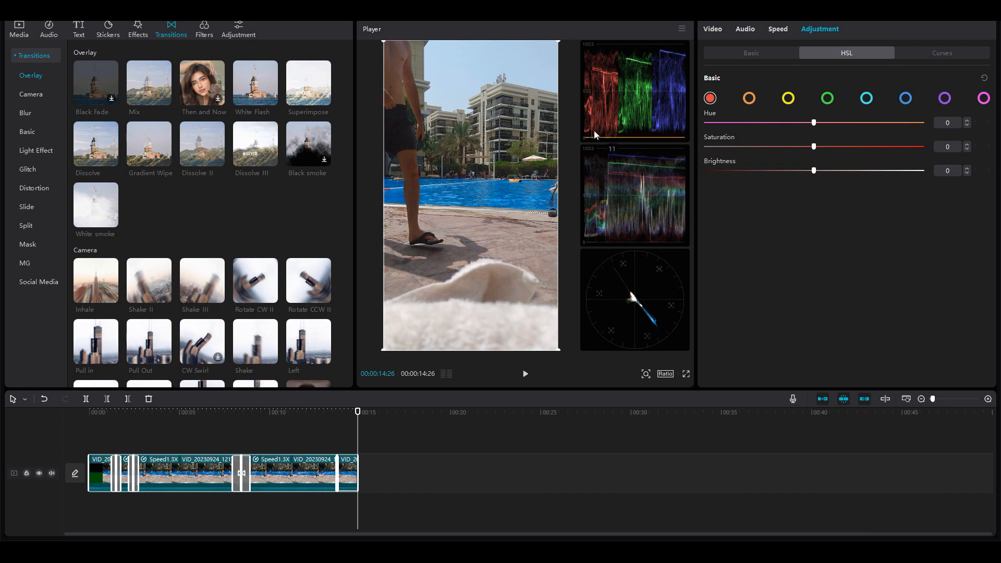
{"action": "left_click", "coordinate": [905, 98]}
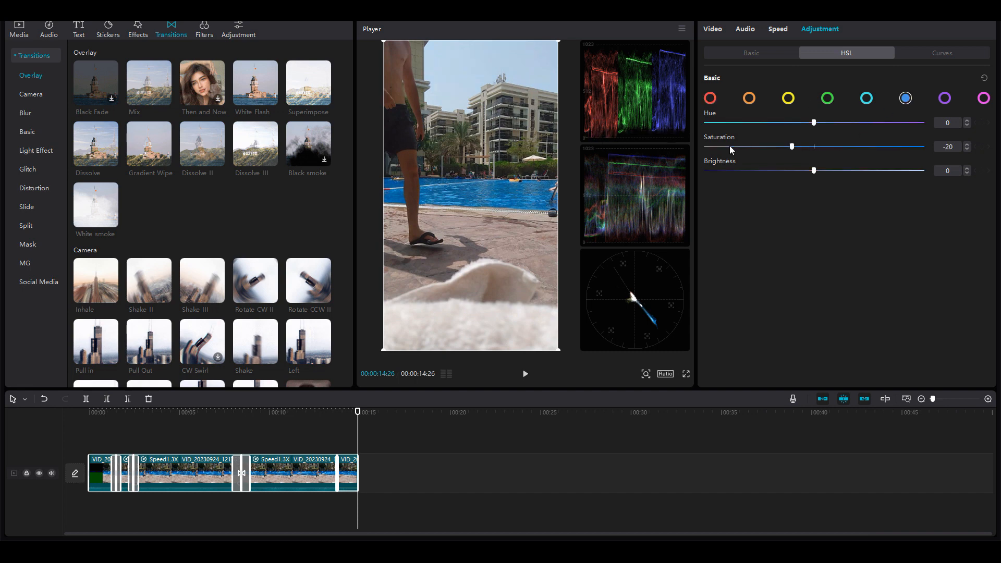
{"action": "left_click_drag", "start_coordinate": [730, 147], "coordinate": [649, 146]}
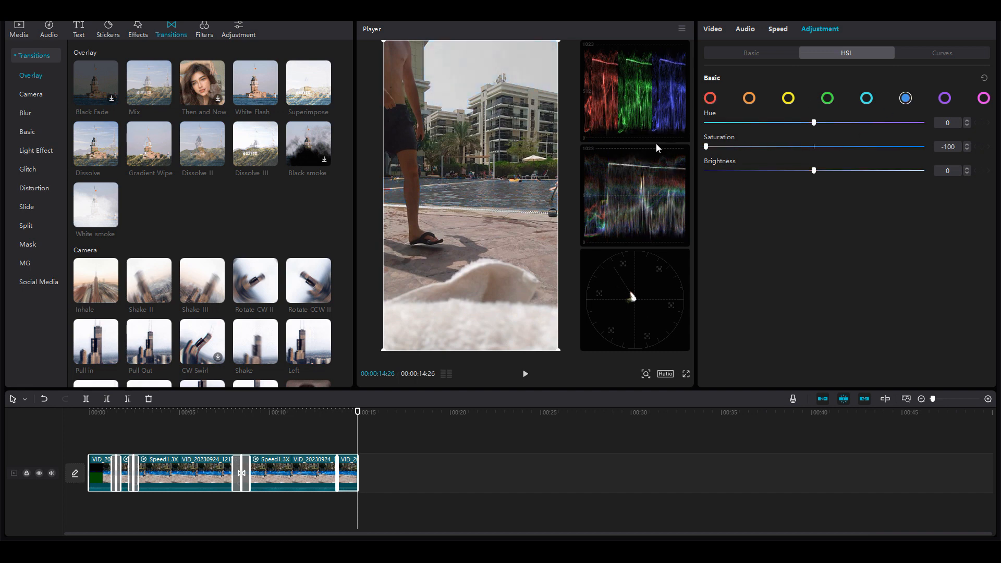
{"action": "left_click_drag", "start_coordinate": [706, 147], "coordinate": [825, 153]}
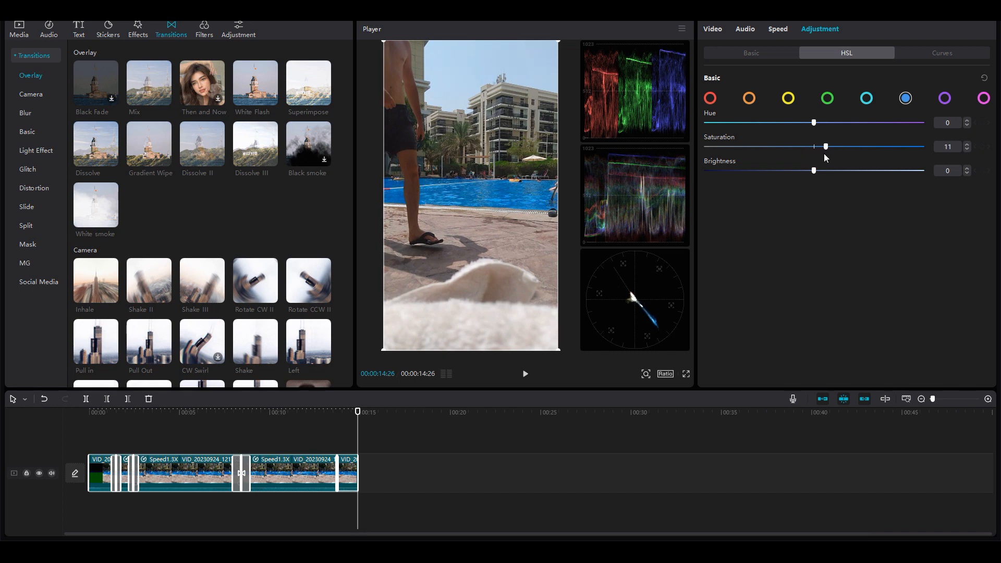
{"action": "mouse_move", "coordinate": [814, 171]}
{"action": "left_mouse_down"}
{"action": "mouse_move", "coordinate": [967, 174]}
{"action": "mouse_move", "coordinate": [690, 168]}
{"action": "mouse_move", "coordinate": [815, 172]}
{"action": "mouse_move", "coordinate": [812, 150]}
{"action": "left_mouse_up"}
Look through the other HSL colour channels and the Curves adjustments.
{"action": "left_click", "coordinate": [828, 99]}
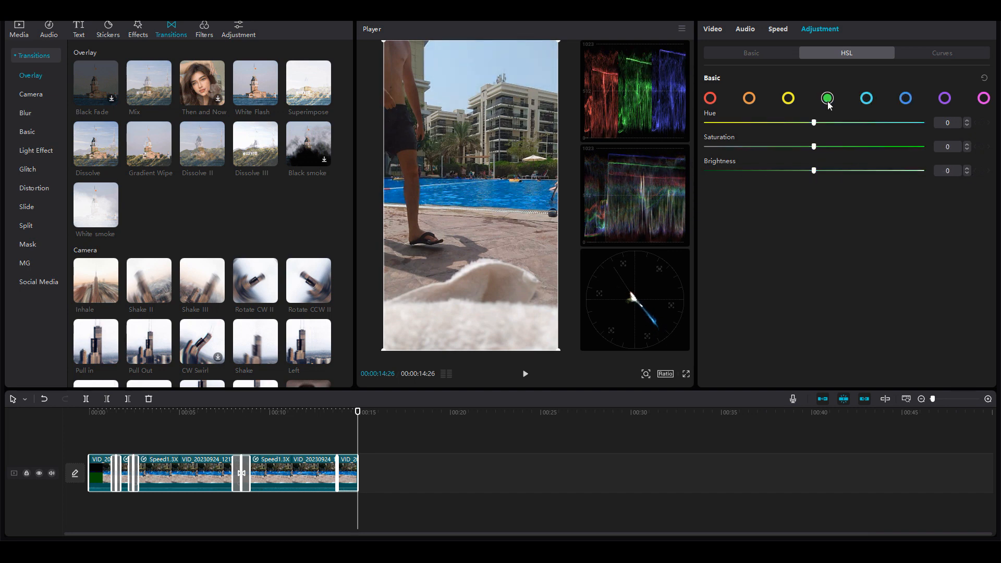
{"action": "left_click", "coordinate": [789, 99]}
{"action": "left_click", "coordinate": [749, 101]}
{"action": "left_click", "coordinate": [712, 99]}
{"action": "left_click", "coordinate": [753, 100]}
{"action": "left_click", "coordinate": [790, 99]}
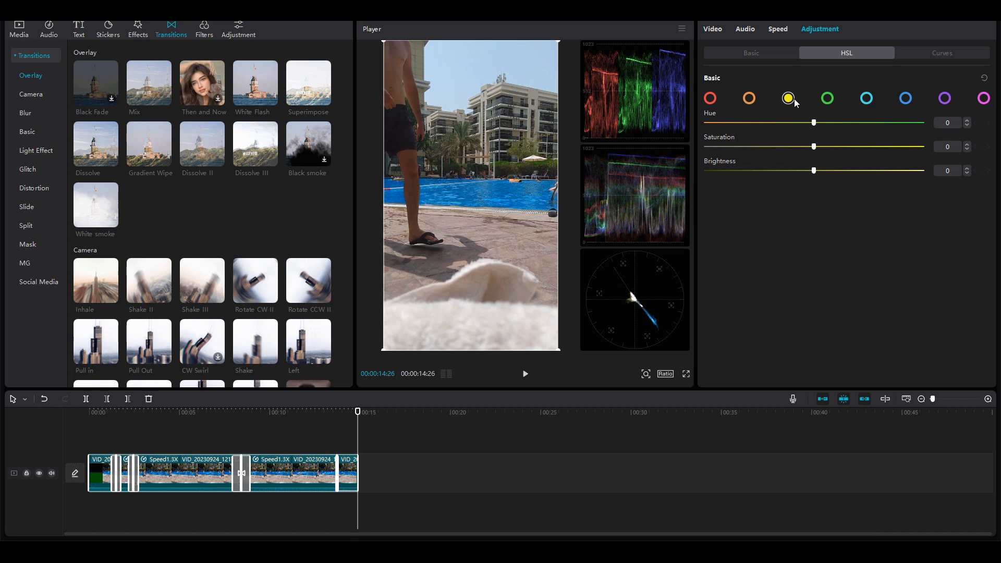
{"action": "left_click", "coordinate": [931, 54]}
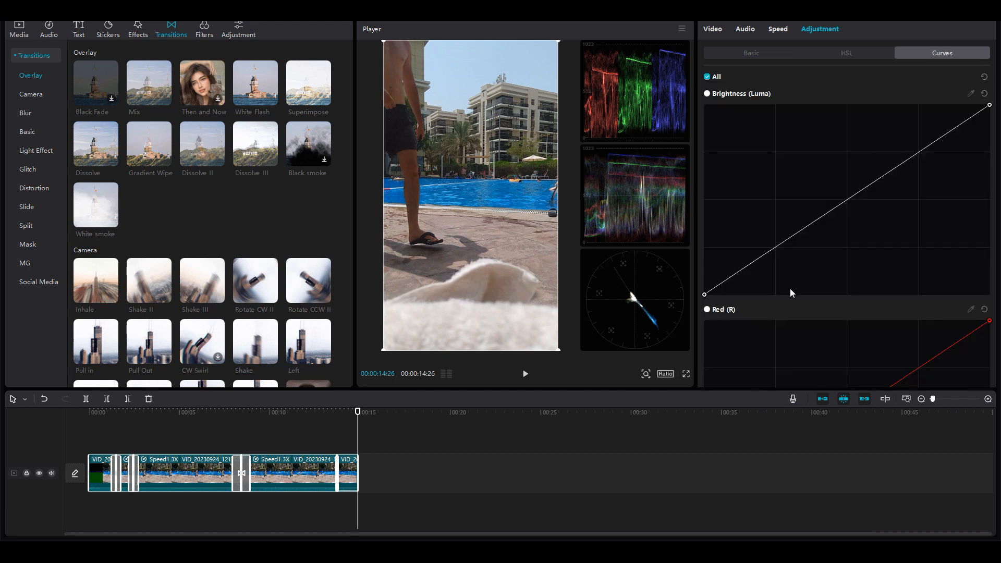
{"action": "scroll", "coordinate": [814, 271], "scroll_direction": "down", "scroll_amount": 3}
{"action": "scroll", "coordinate": [813, 270], "scroll_direction": "up", "scroll_amount": 2}
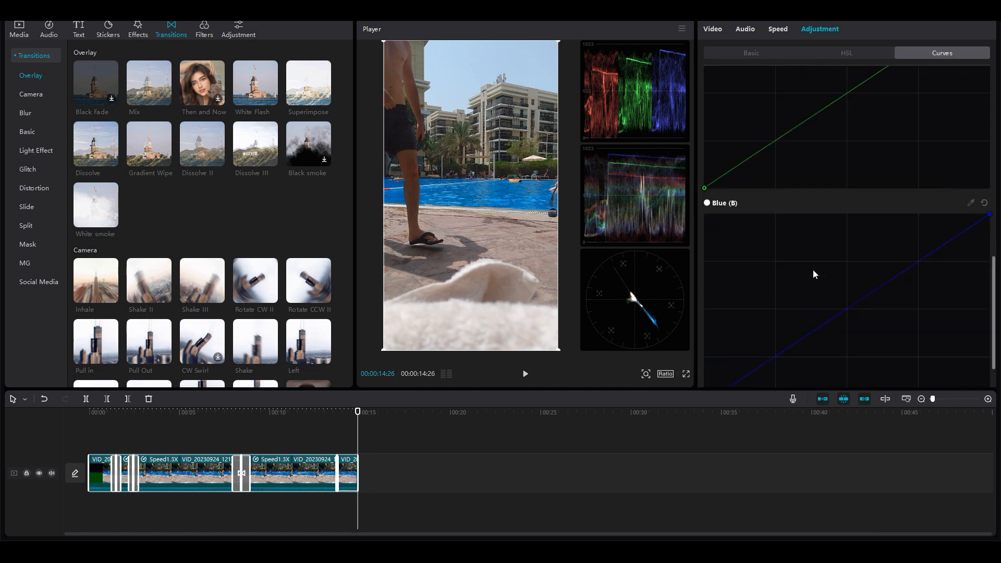
{"action": "scroll", "coordinate": [812, 268], "scroll_direction": "up", "scroll_amount": 1}
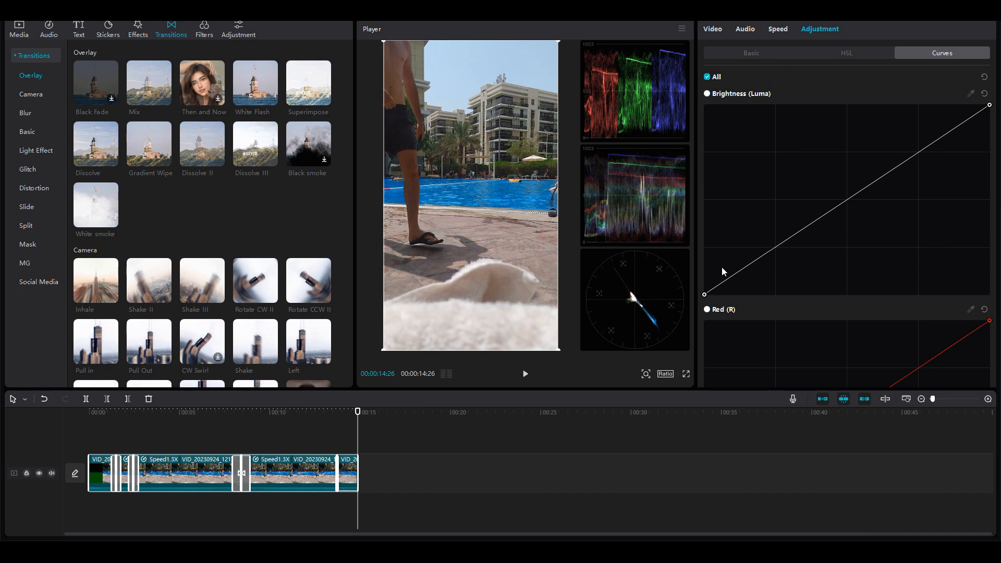
Export the video with the title Swim Day 9.
{"action": "left_click_drag", "start_coordinate": [323, 412], "coordinate": [14, 408]}
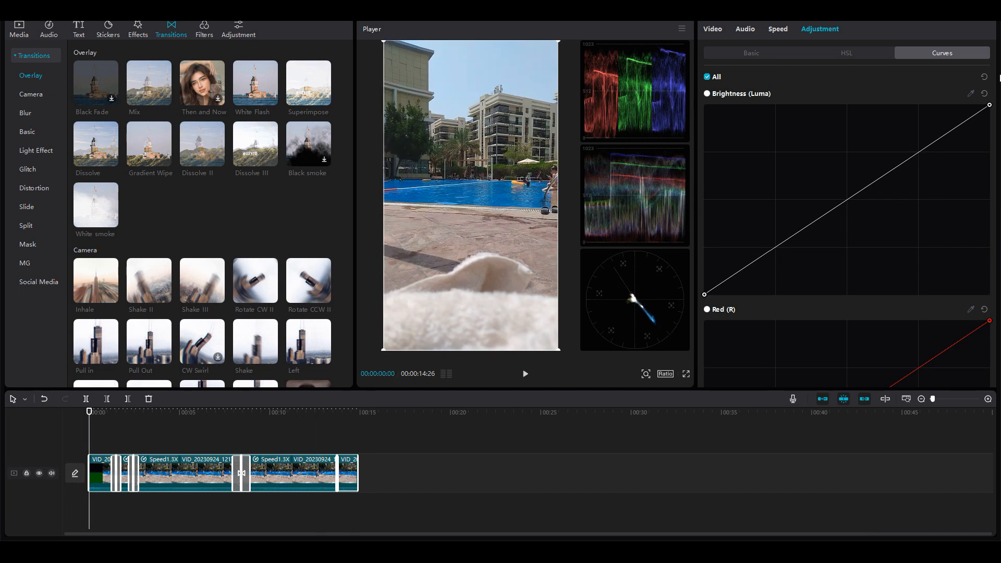
{"action": "left_click", "coordinate": [931, 24]}
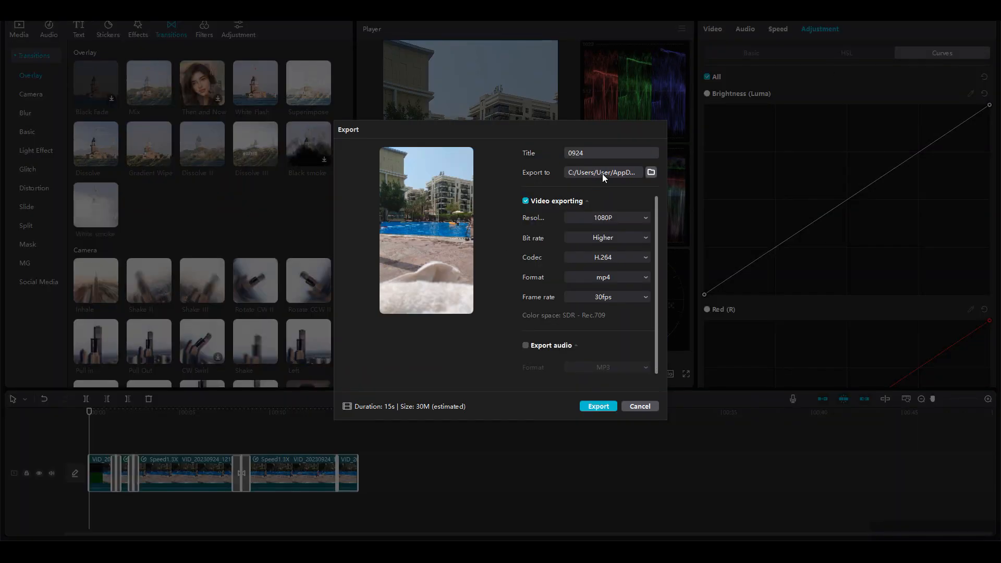
{"action": "double_click", "coordinate": [578, 152]}
{"action": "type", "text": "Swim Day 9"}
{"action": "left_click", "coordinate": [597, 408]}
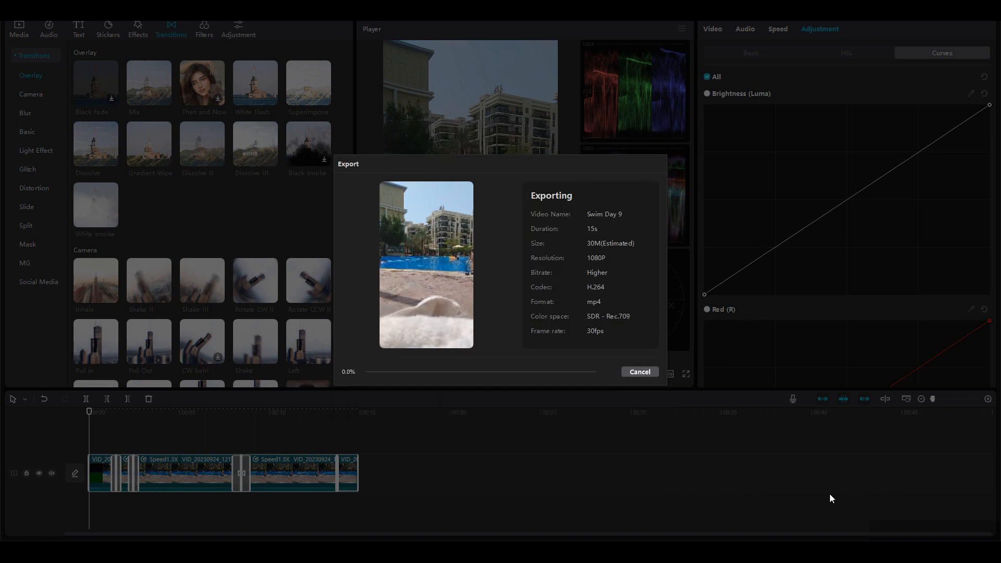